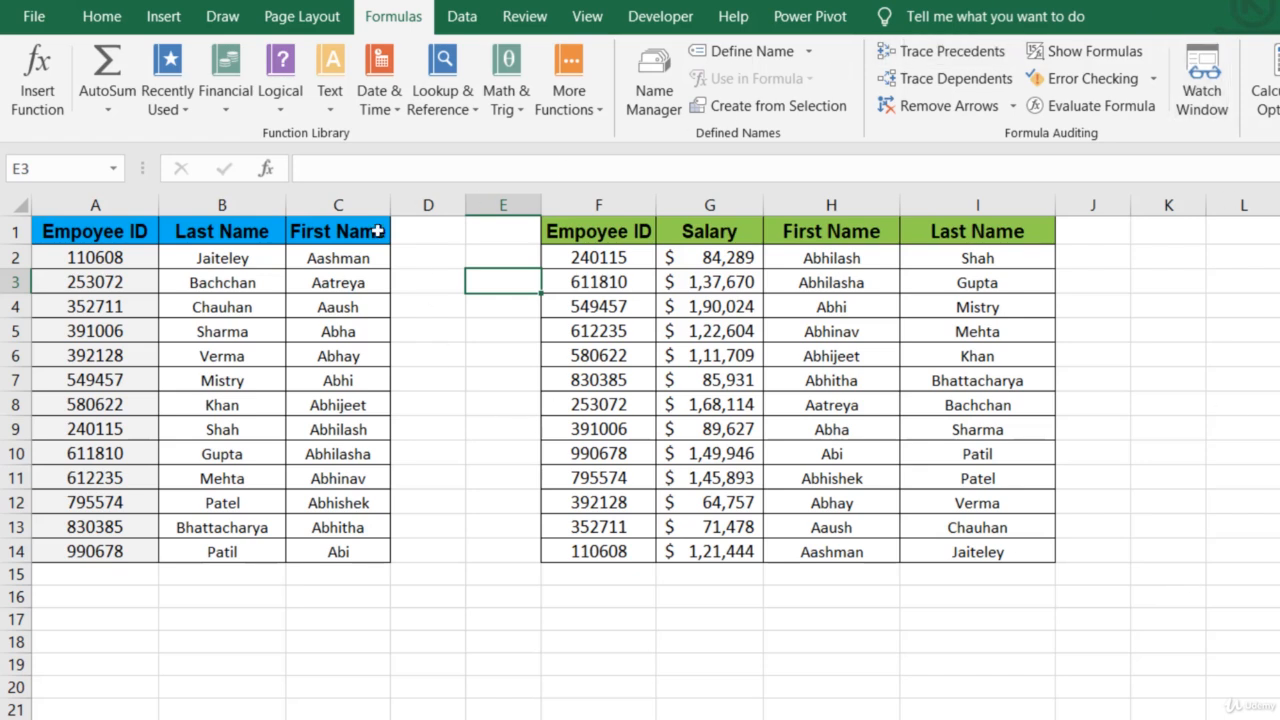
# - Trace the precedents of the First Name formula in cell H2 and remove the arrows
pyautogui.moveTo(835, 258); pyautogui.dragTo(990, 515)
pyautogui.click(876, 616)
pyautogui.moveTo(816, 263); pyautogui.dragTo(965, 551)
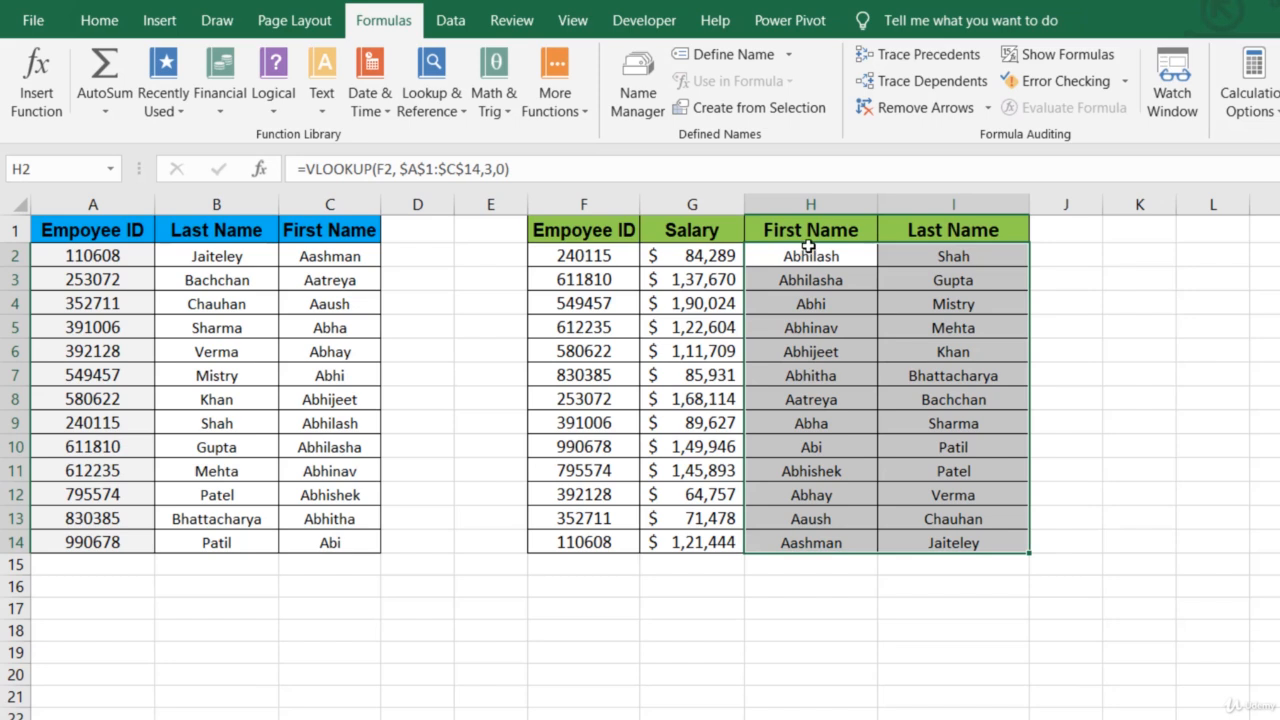
pyautogui.click(803, 253)
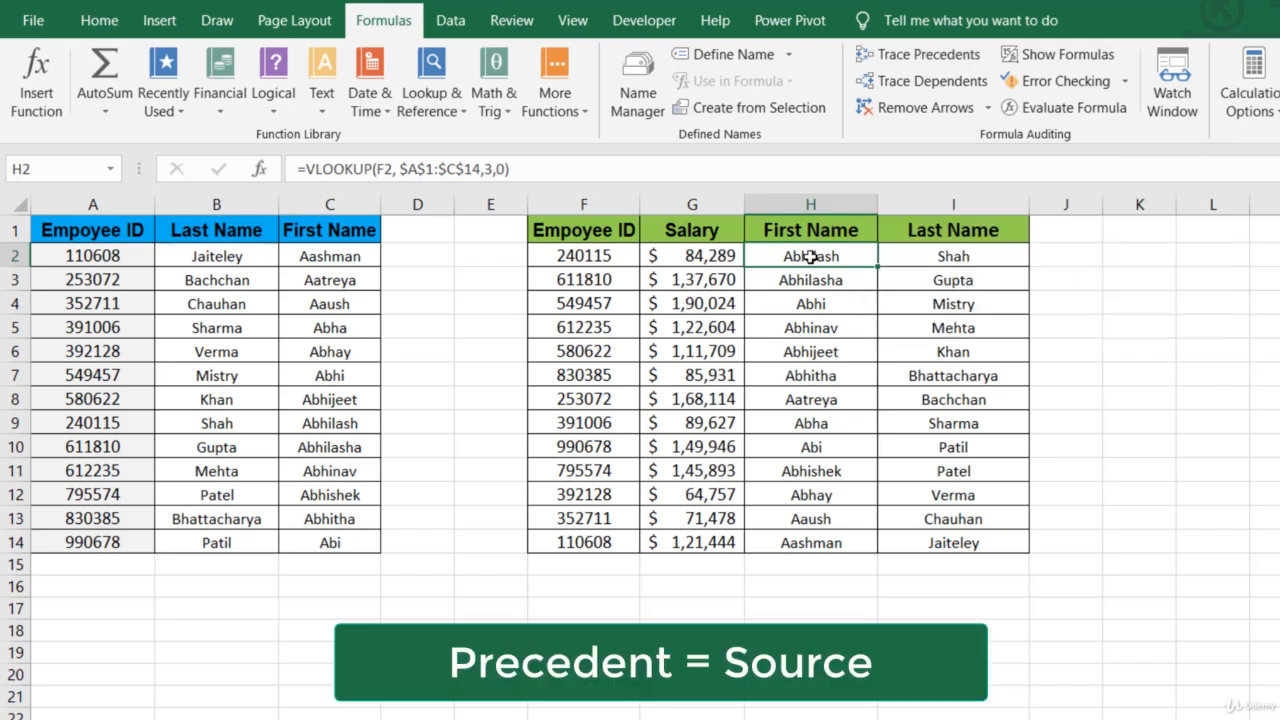
pyautogui.click(907, 61)
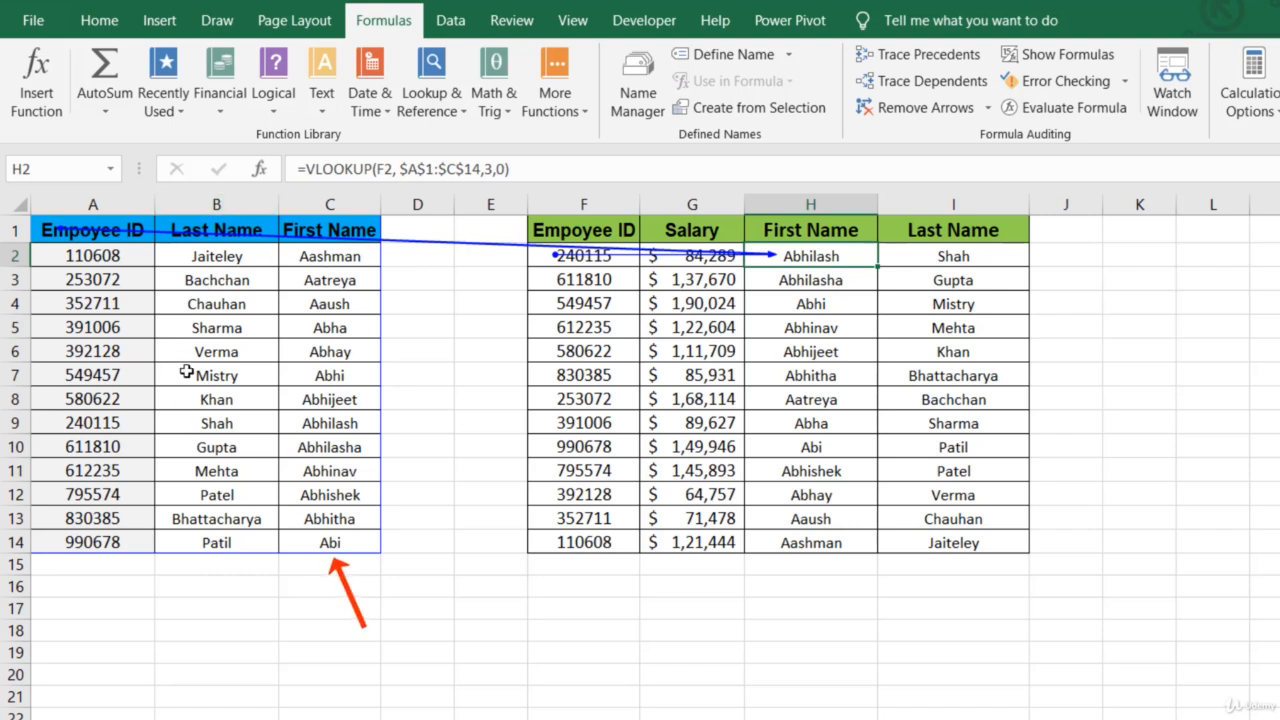
pyautogui.click(914, 107)
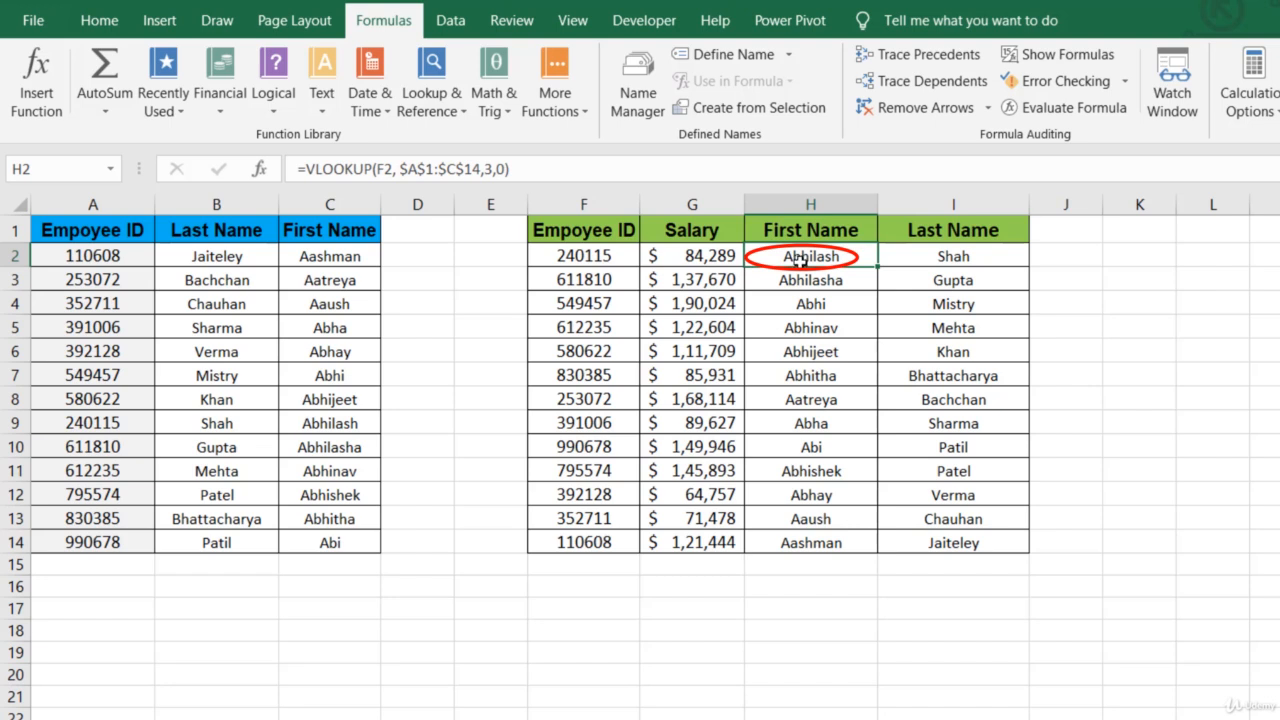
# - Try to trace the dependents of H2, and compare the contents of A2 and C2 with H2's formula
pyautogui.click(931, 84)
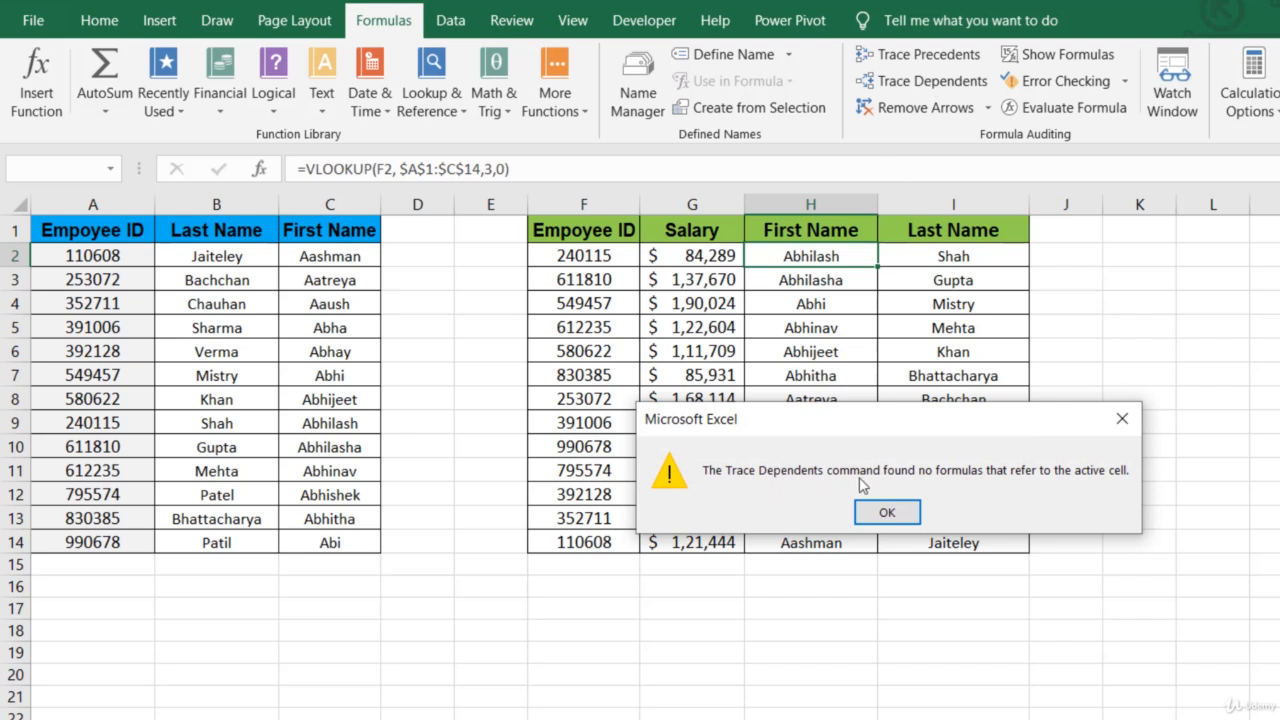
pyautogui.press('Escape')
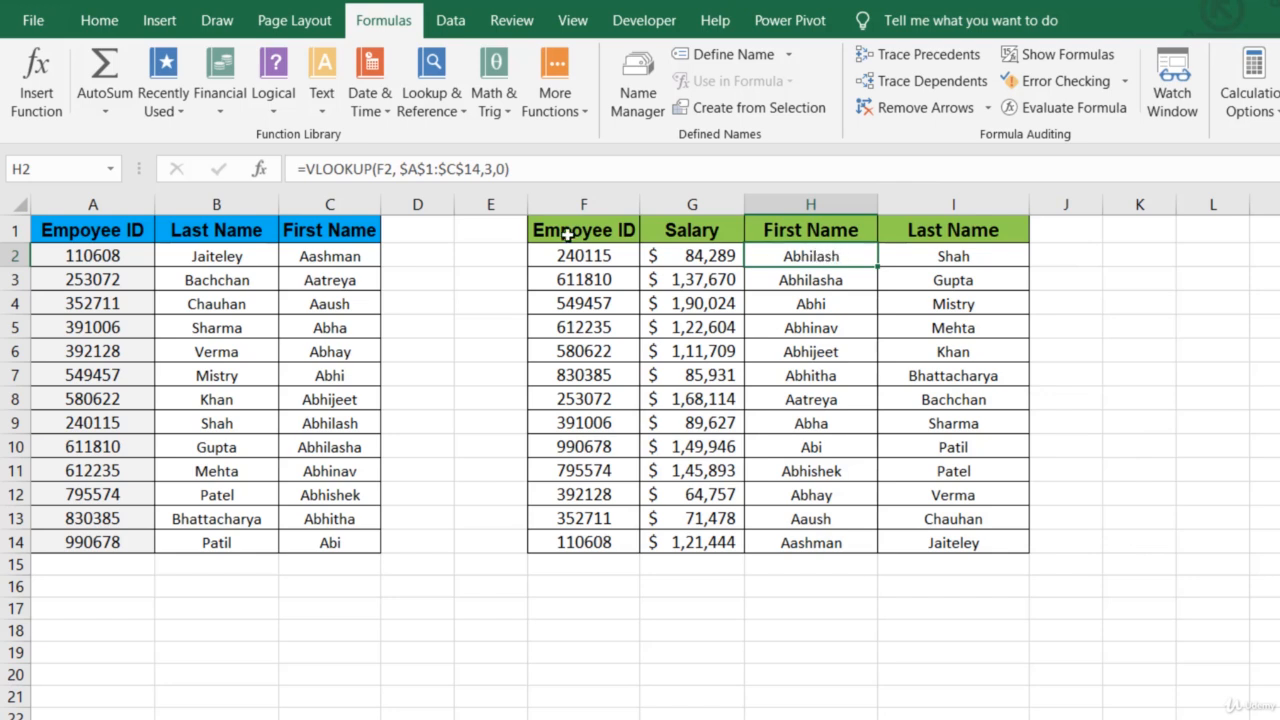
pyautogui.click(92, 258)
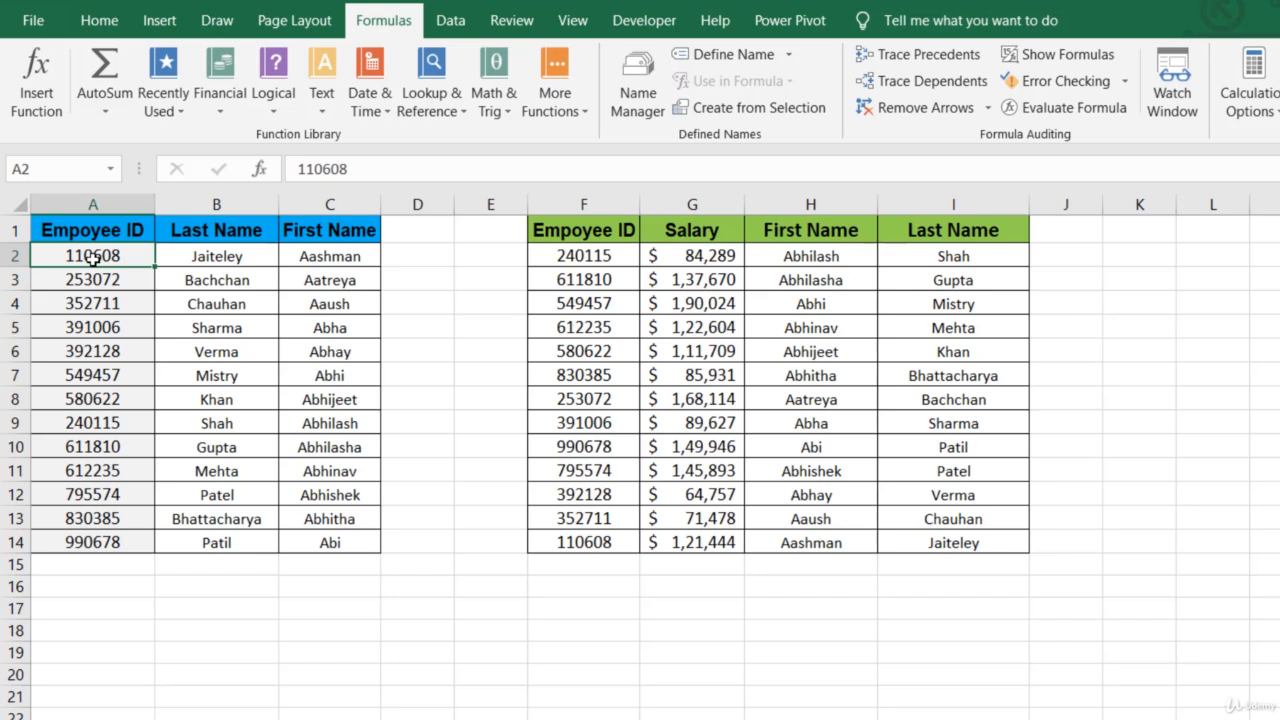
pyautogui.moveTo(92, 258)
pyautogui.mouseDown()
pyautogui.moveTo(60, 250)
pyautogui.moveTo(92, 245)
pyautogui.mouseUp()
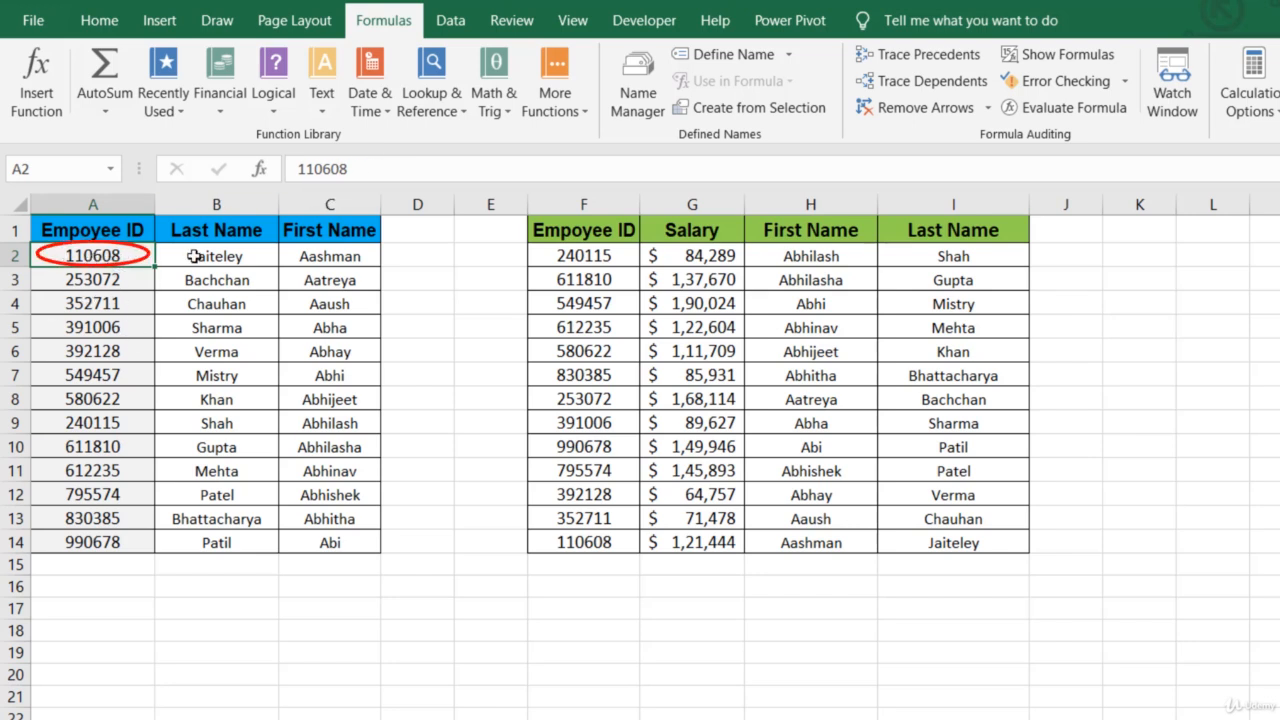
pyautogui.click(330, 256)
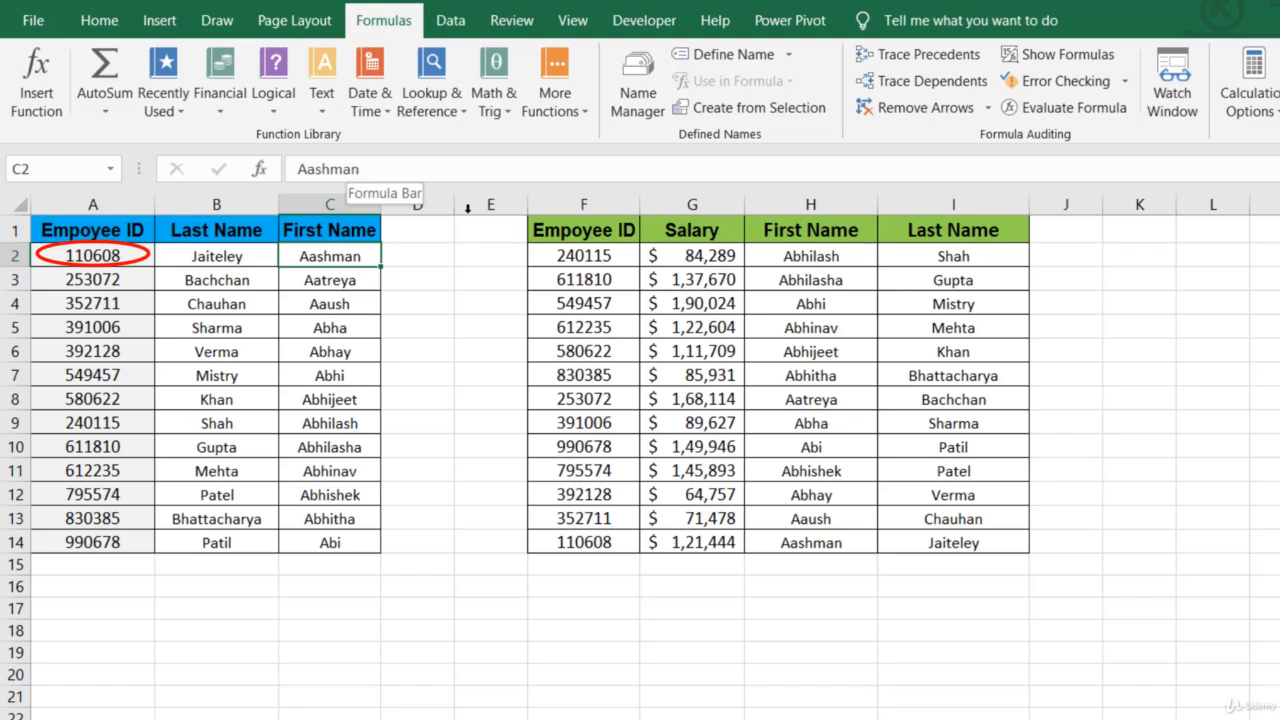
pyautogui.click(785, 252)
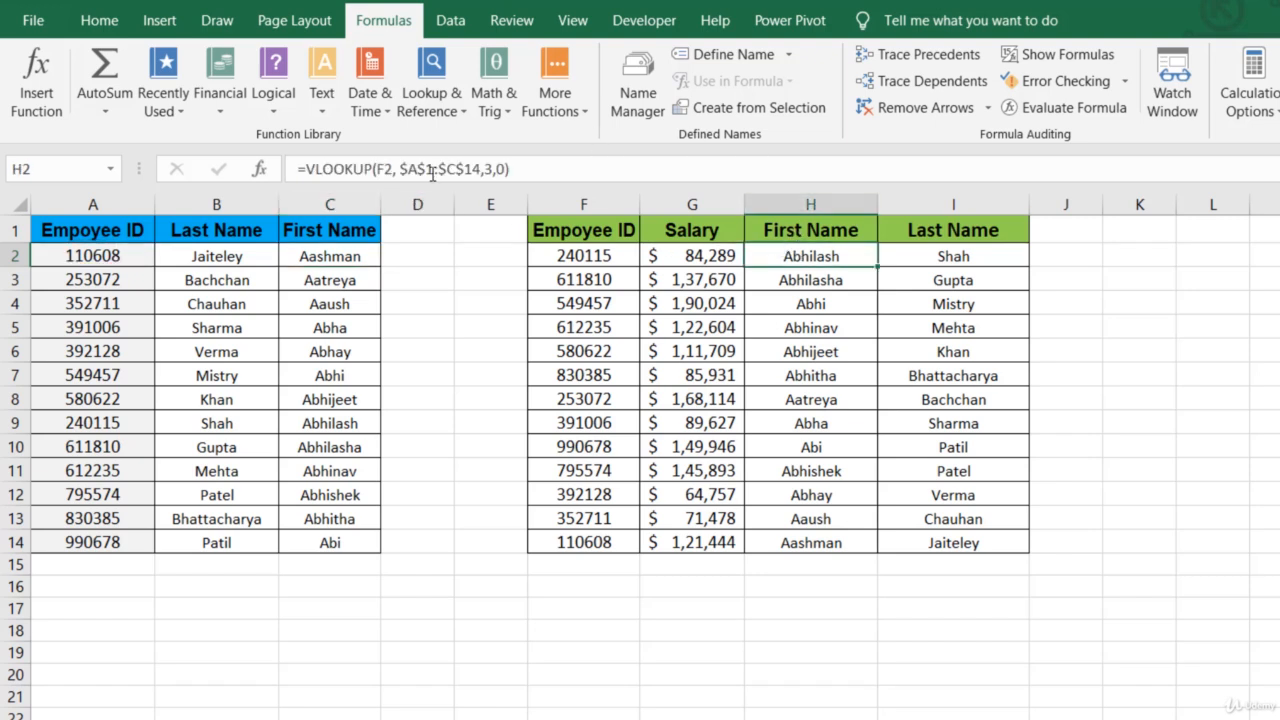
# - Try to trace the precedents of the employee ID in A2, and trace its dependents before removing the arrows
pyautogui.click(97, 257)
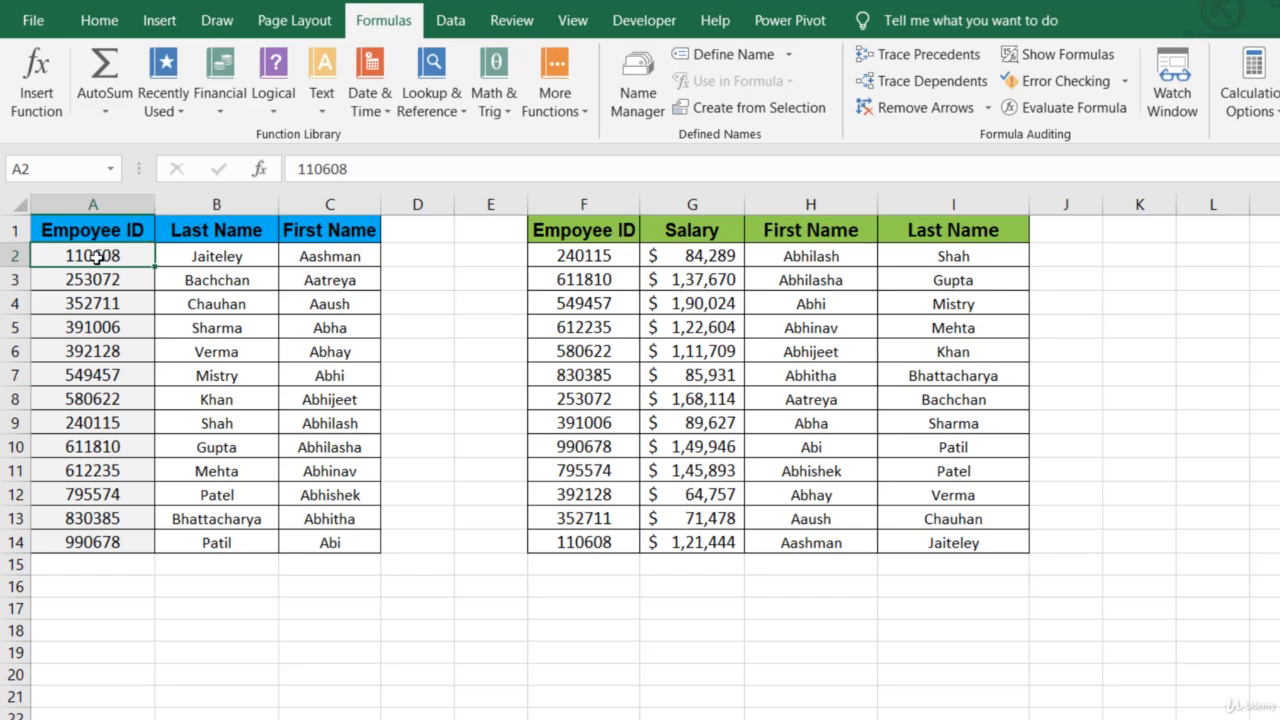
pyautogui.click(200, 258)
pyautogui.click(100, 257)
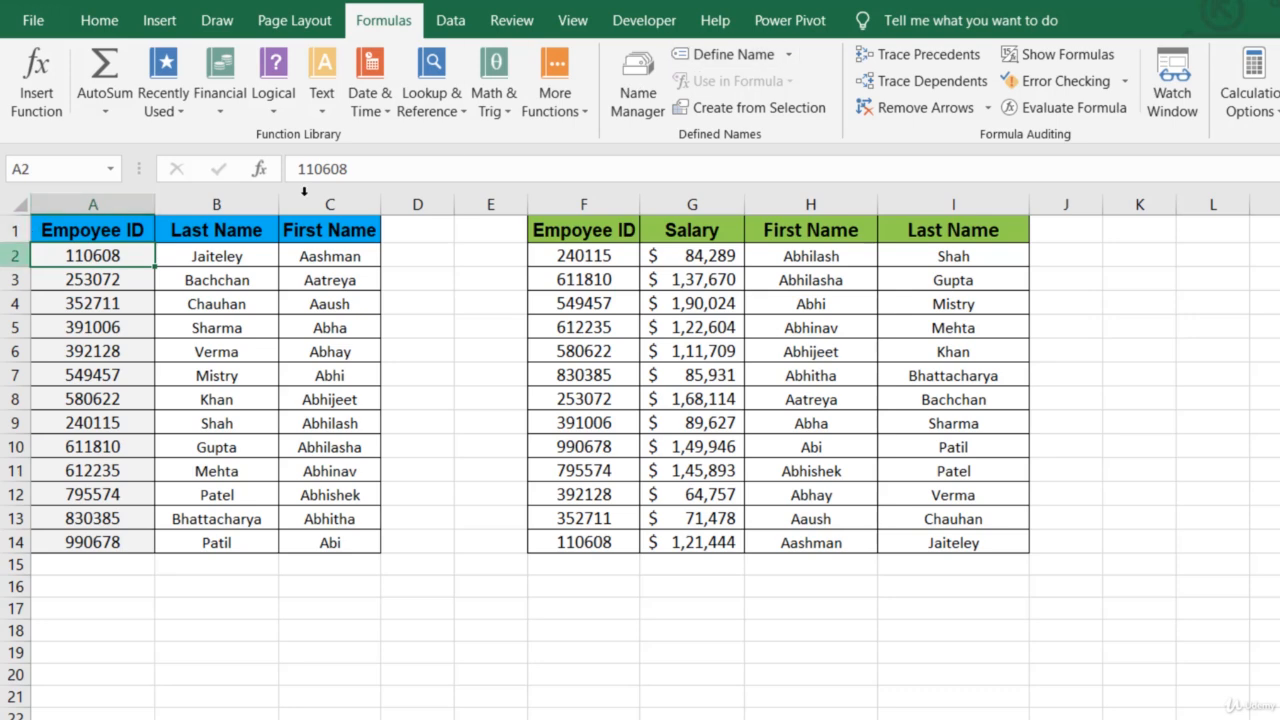
pyautogui.click(876, 54)
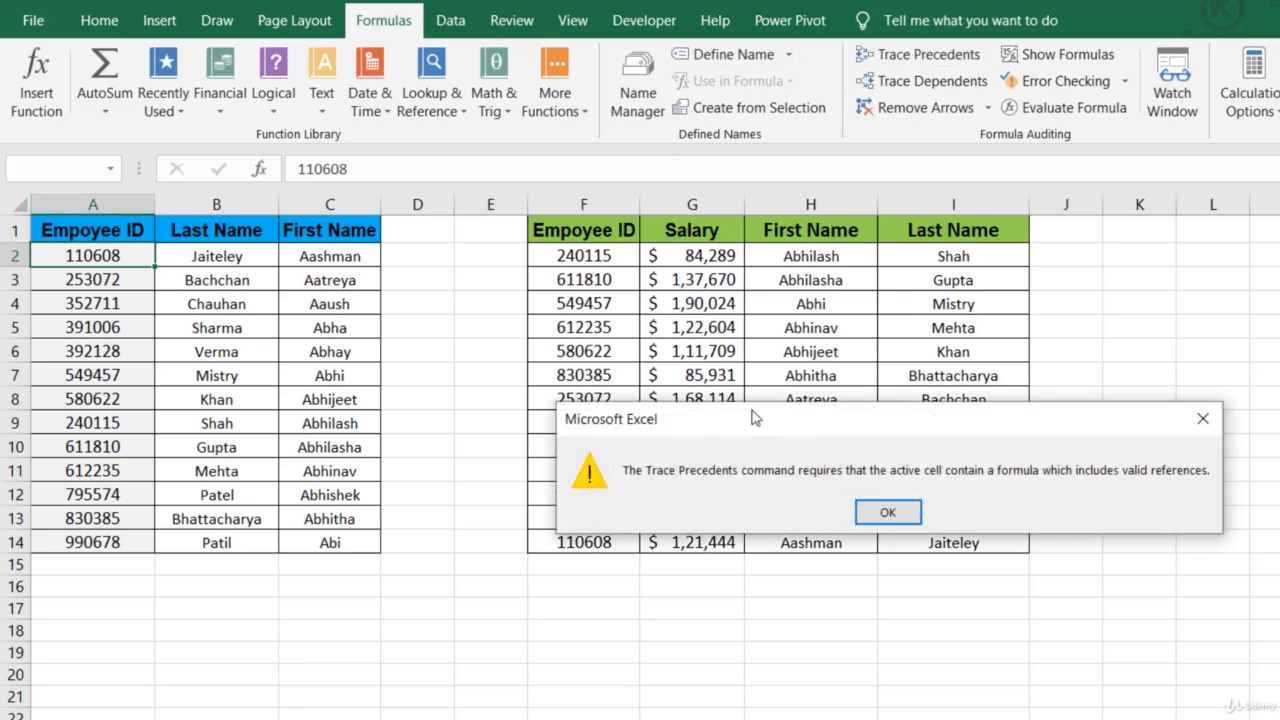
pyautogui.press('Return')
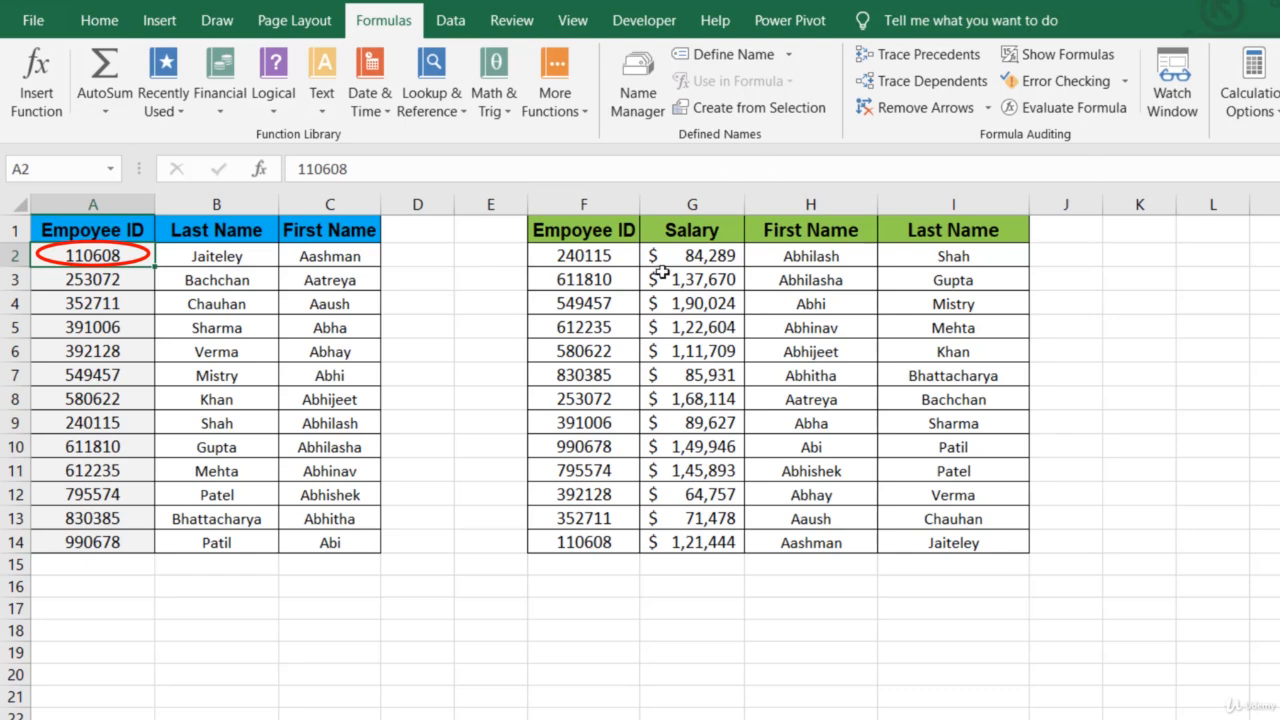
pyautogui.click(893, 91)
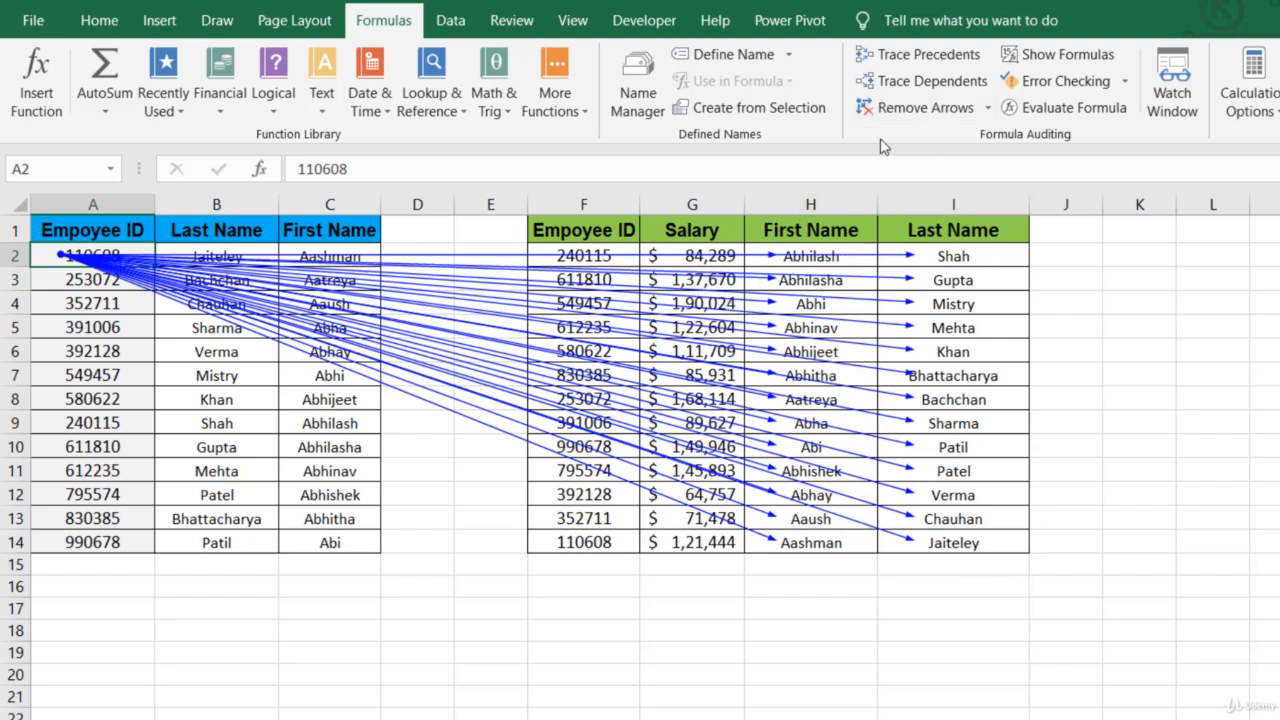
pyautogui.click(930, 116)
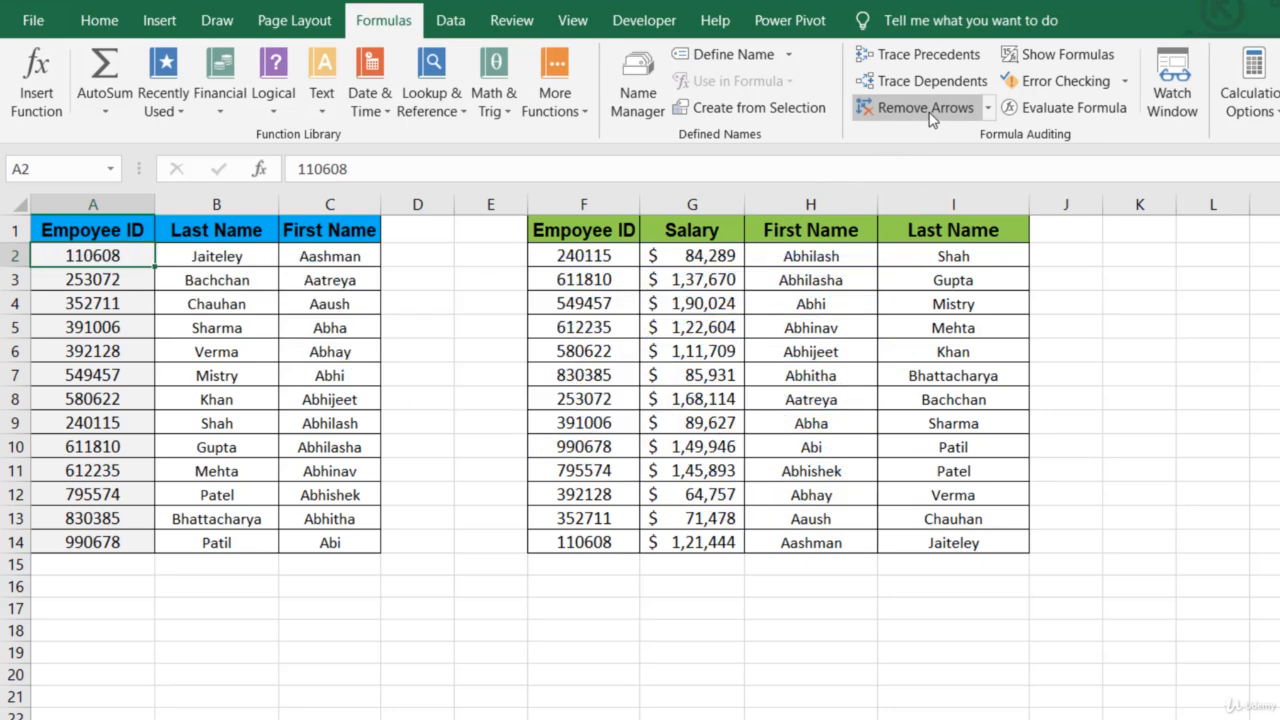
# - Examine the VLOOKUP formulas in the First Name range H2:H14 and the Last Name range I2:I14
pyautogui.click(848, 255)
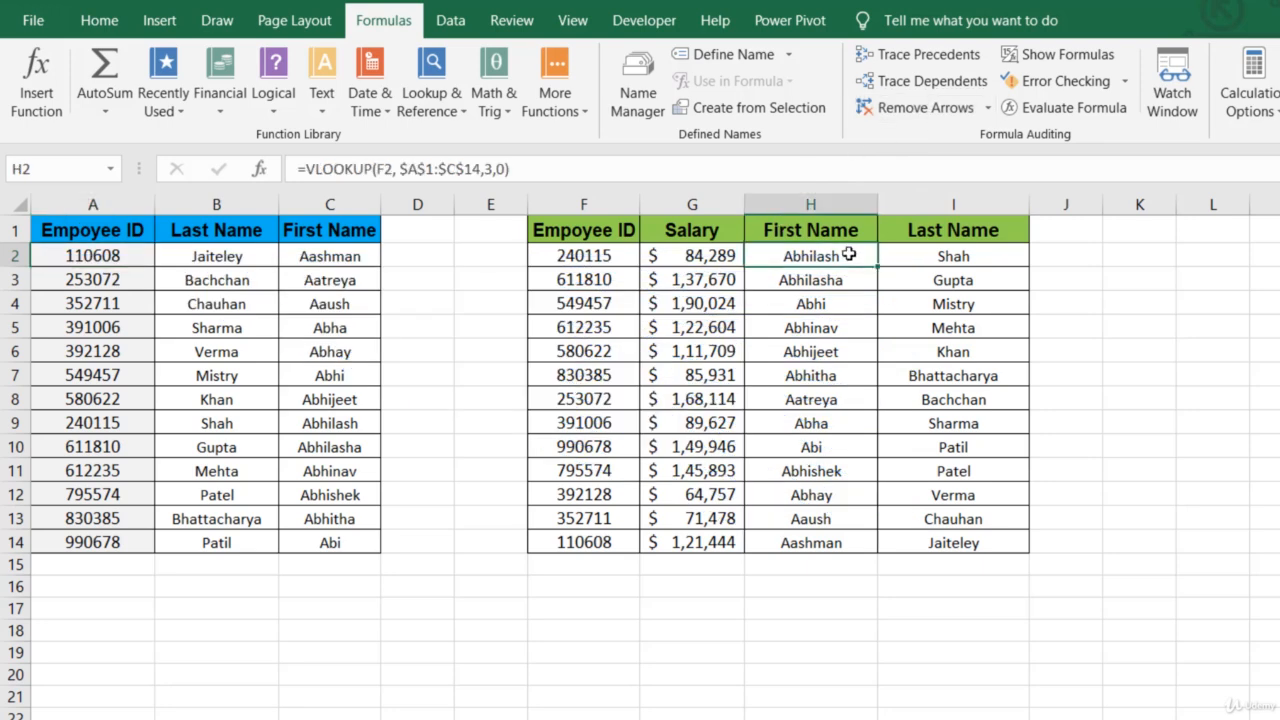
pyautogui.click(391, 168)
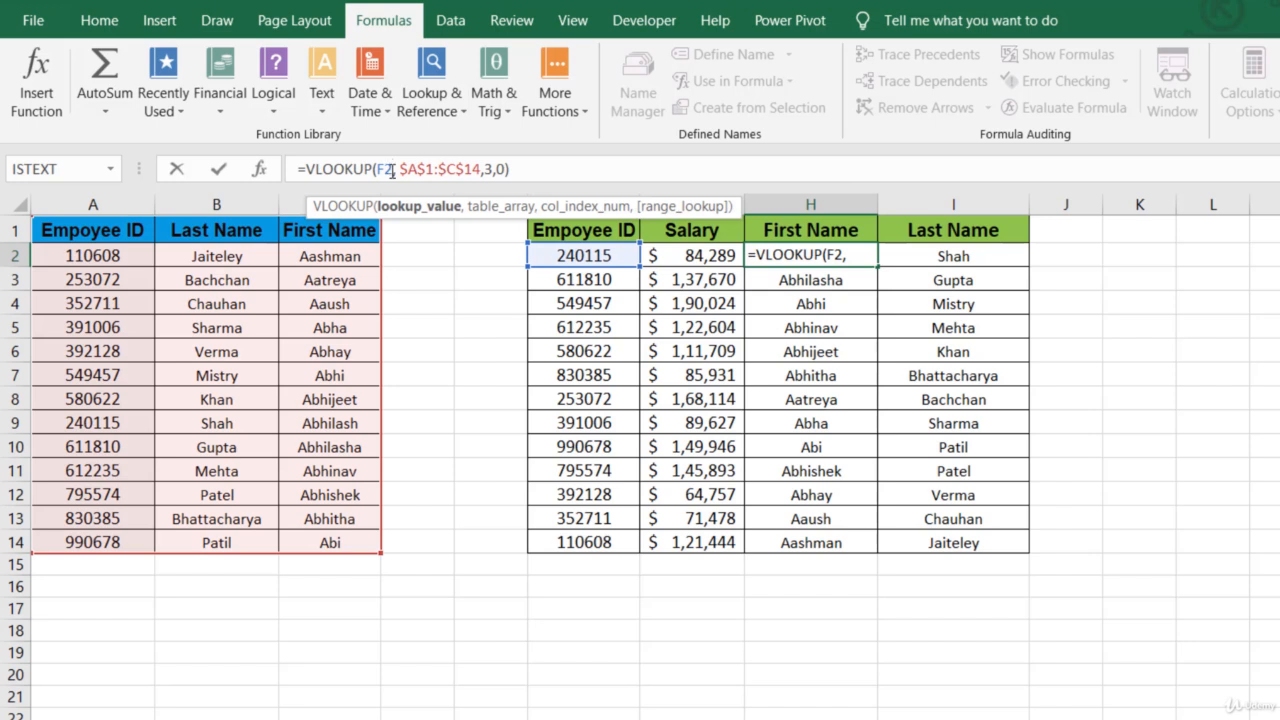
pyautogui.write(',')
pyautogui.press('Return')
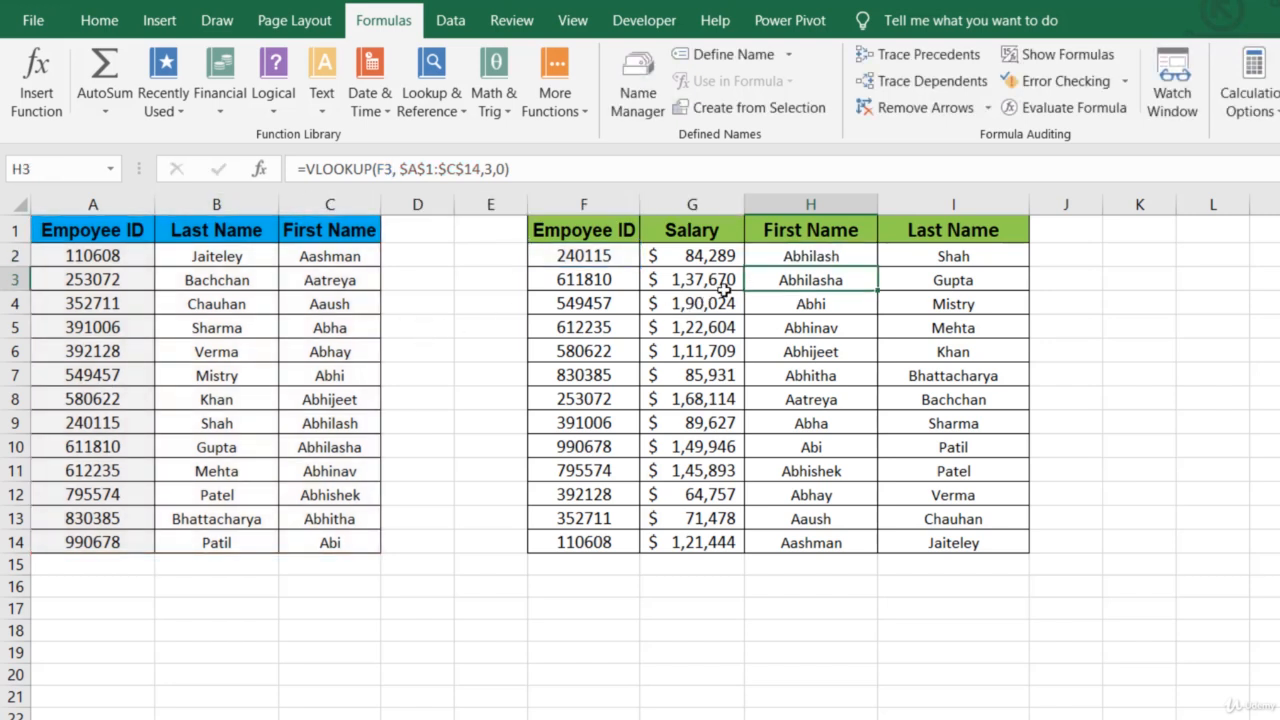
pyautogui.moveTo(805, 252); pyautogui.dragTo(798, 545)
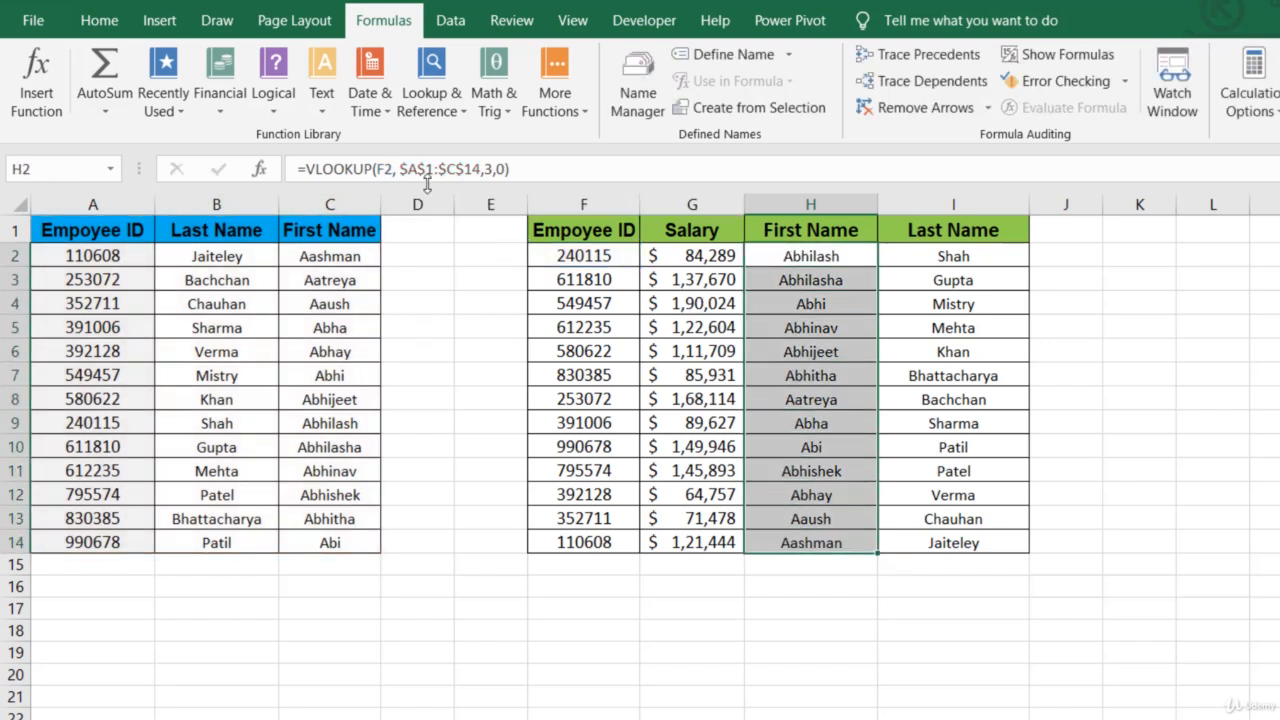
pyautogui.moveTo(955, 252); pyautogui.dragTo(958, 540)
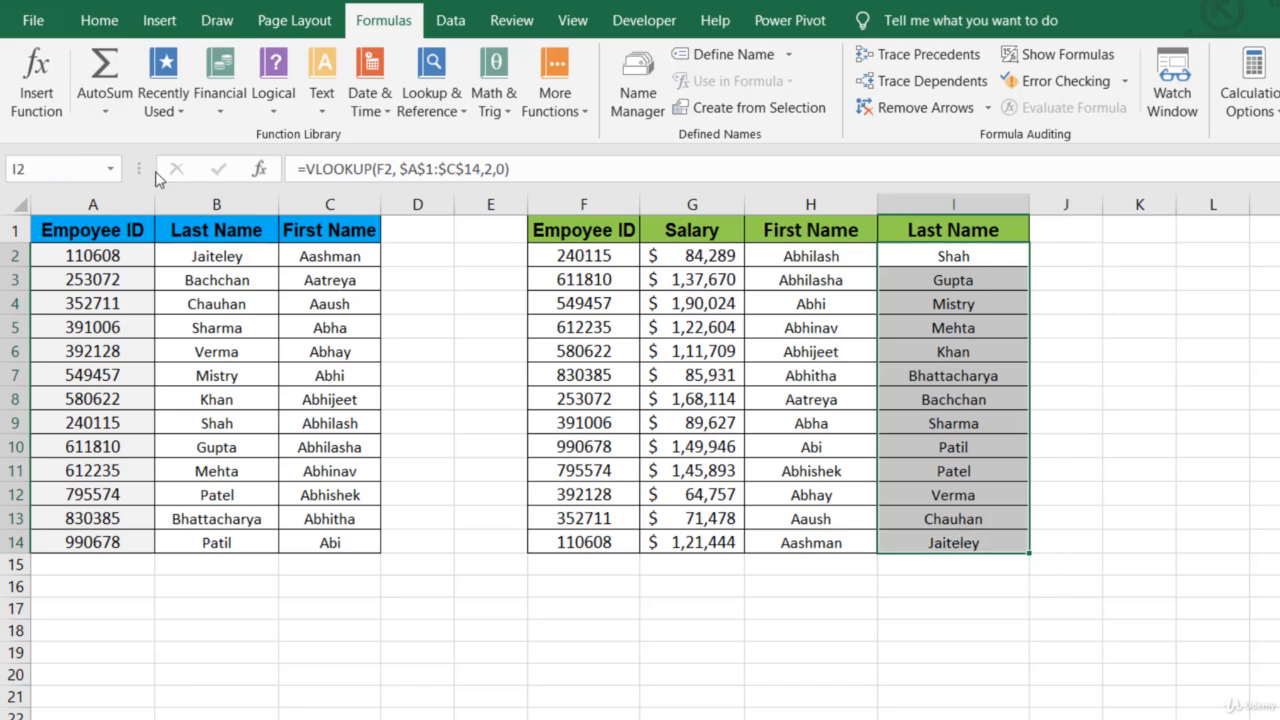
# - Trace the dependents of the last name in B2 and remove the arrows
pyautogui.click(227, 256)
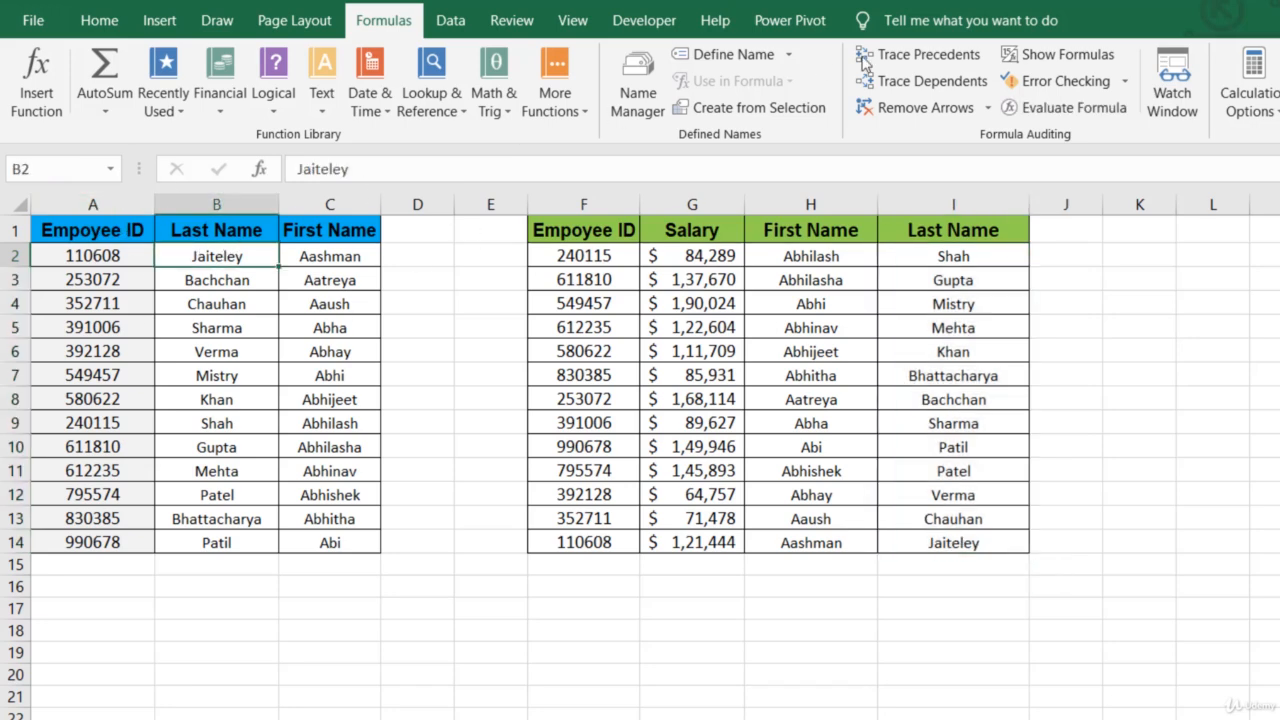
pyautogui.click(901, 84)
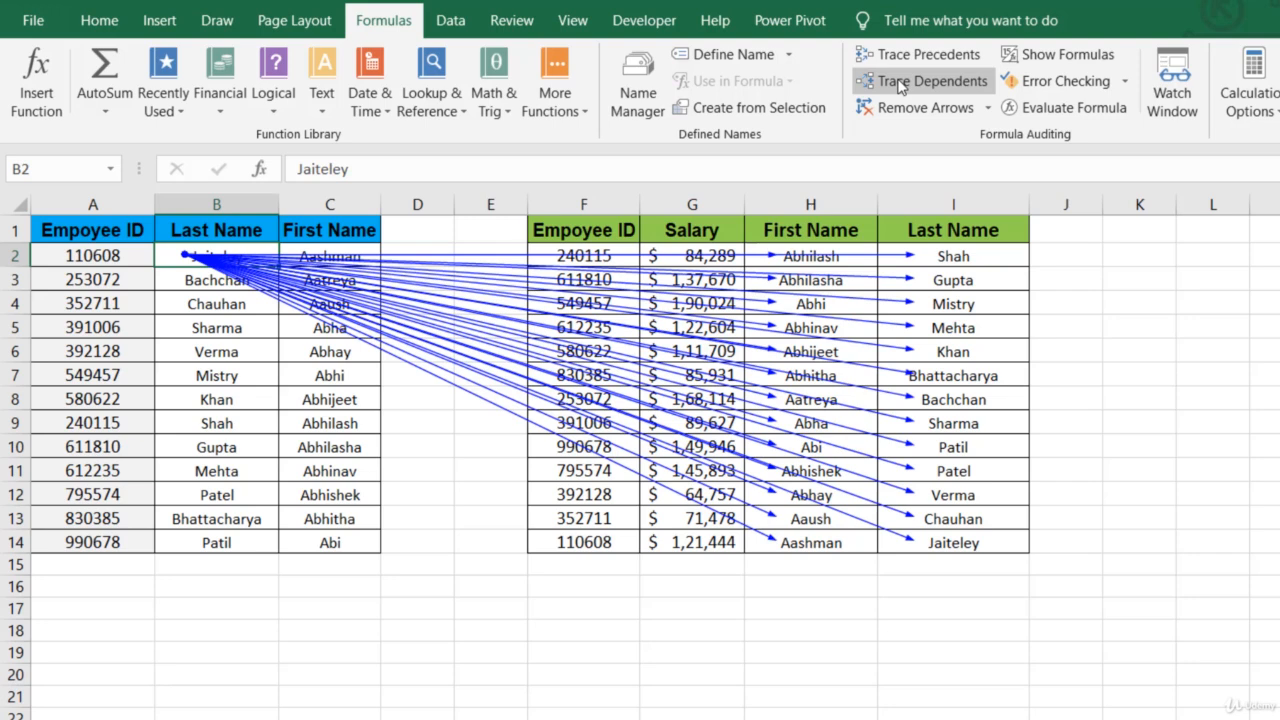
pyautogui.click(905, 107)
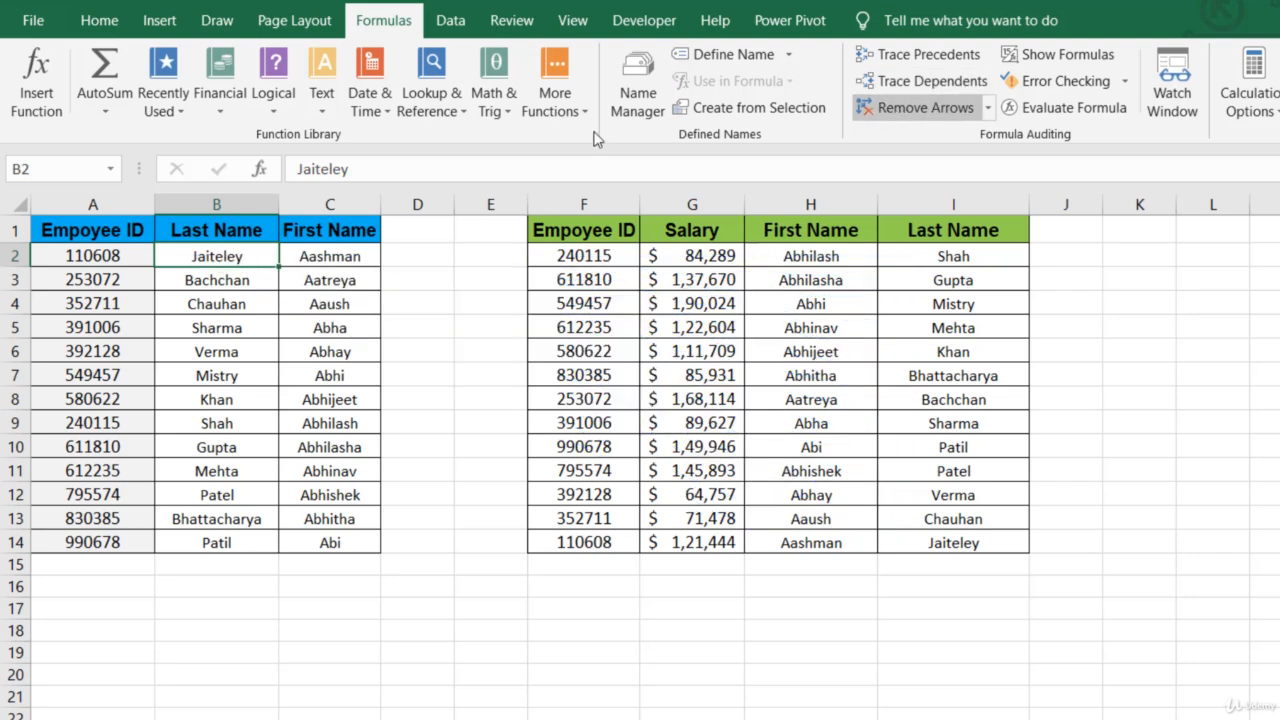
# - Trace which formulas in columns H and I depend on the first name in C2, and remove the arrows
pyautogui.click(352, 256)
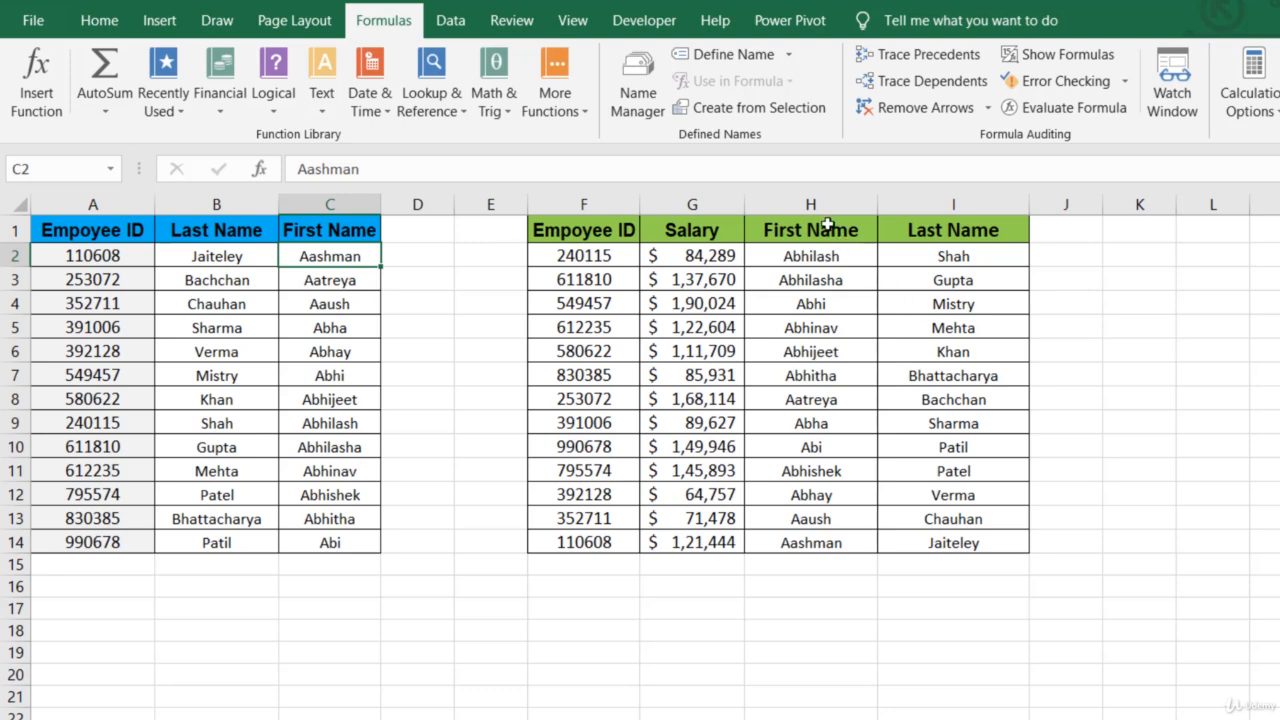
pyautogui.click(827, 204)
pyautogui.click(968, 204)
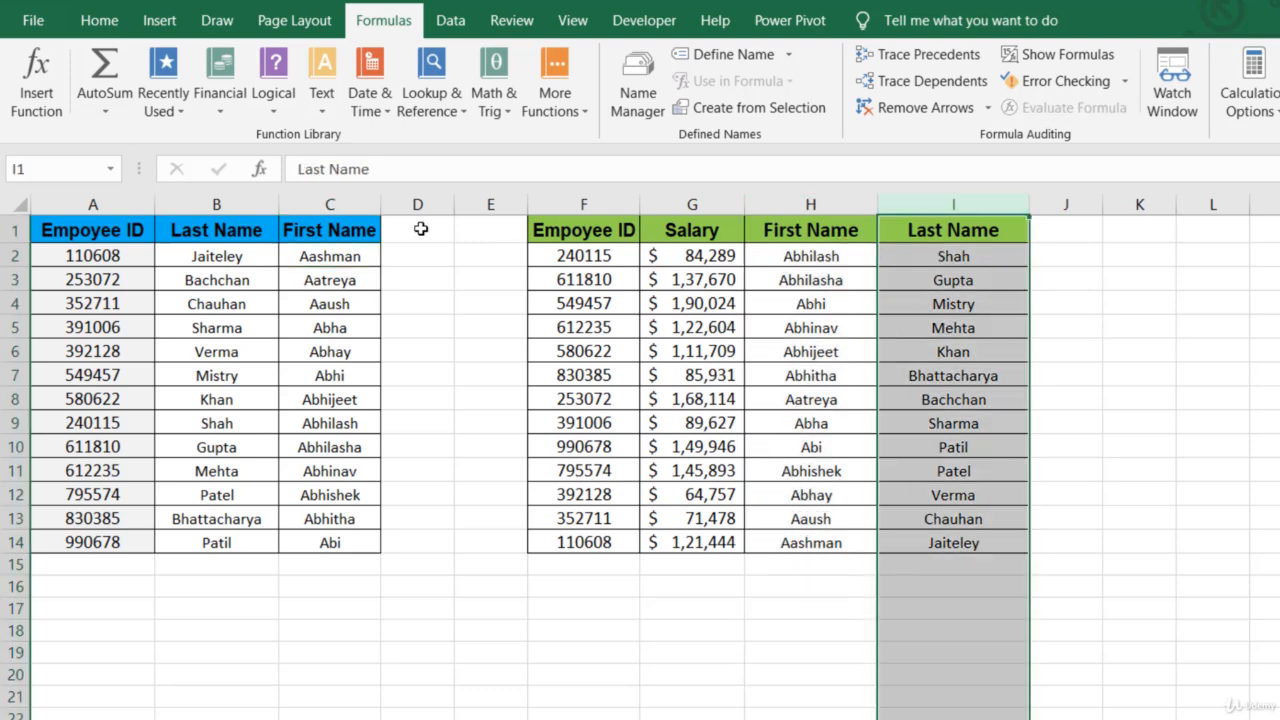
pyautogui.click(334, 254)
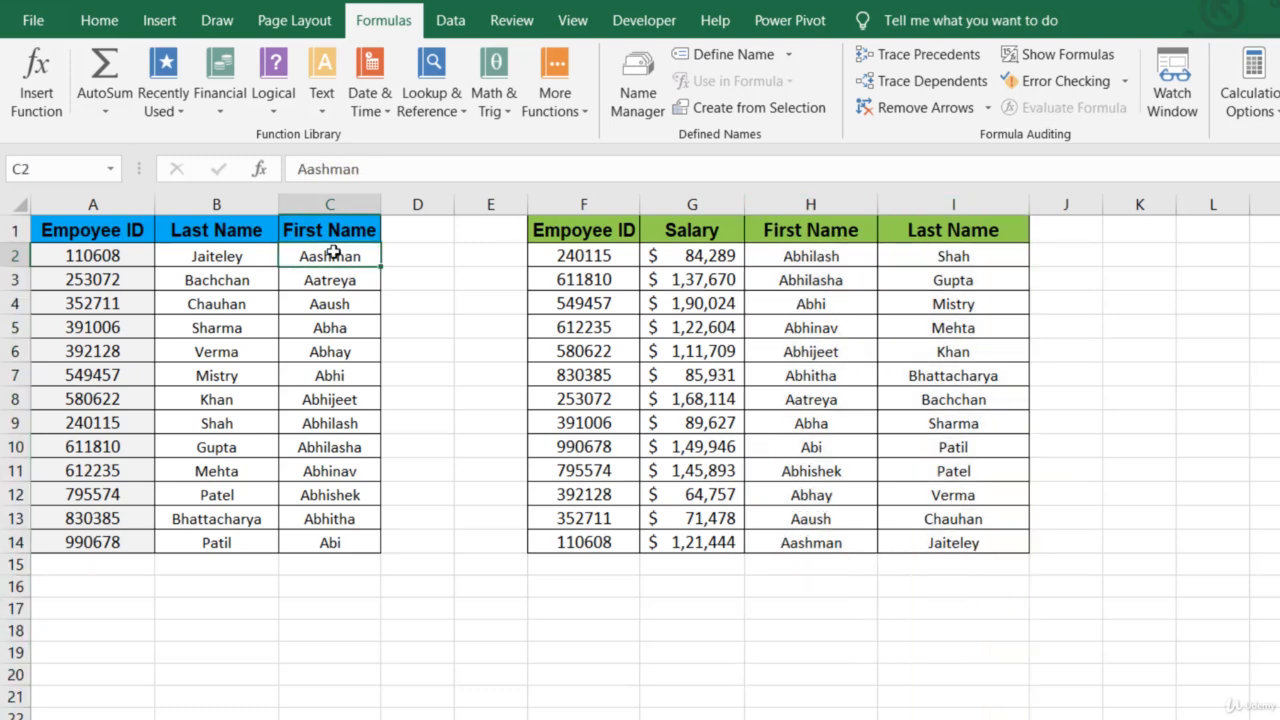
pyautogui.click(903, 91)
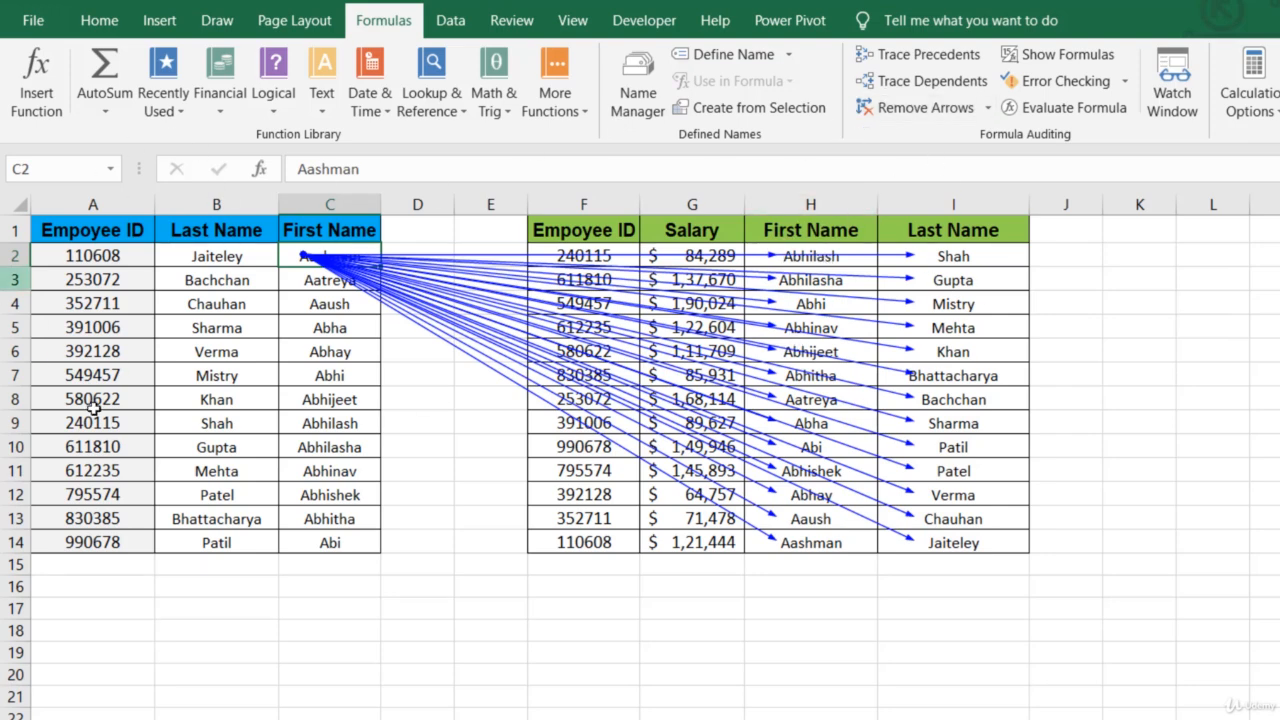
pyautogui.click(950, 103)
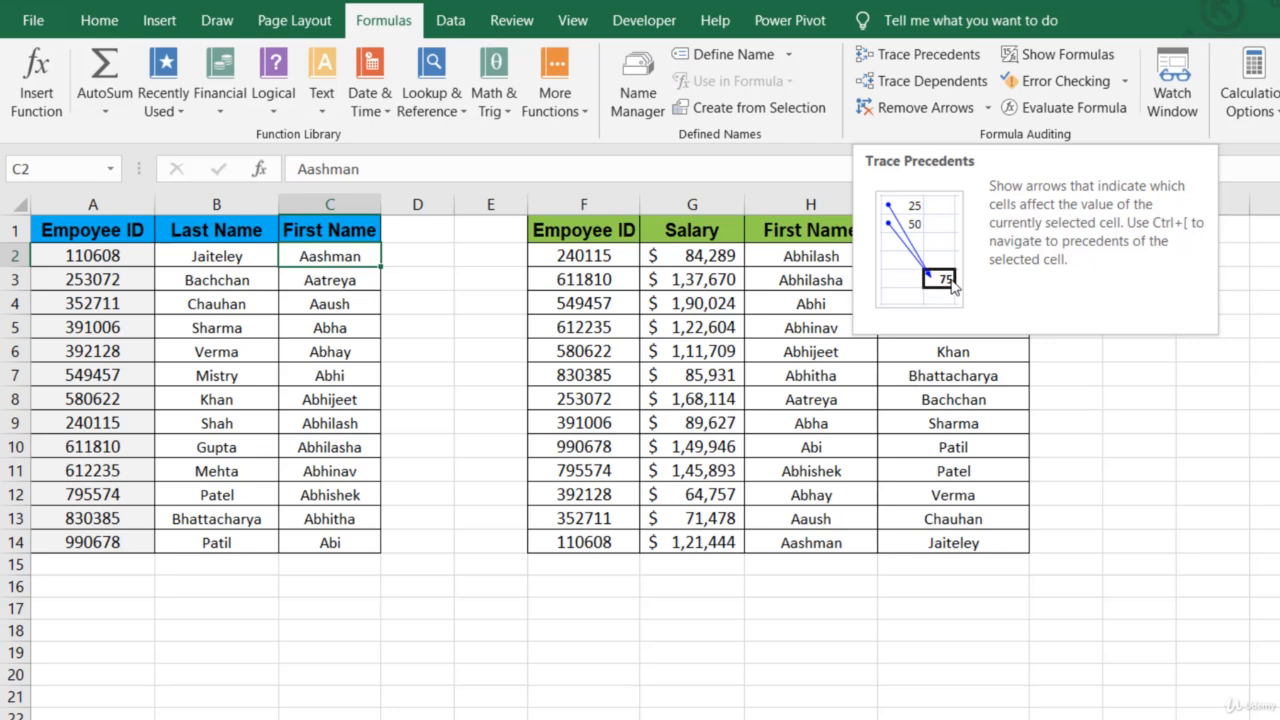
# - Show the dependents of C2 once more, clear the arrows and select an empty cell outside the tables
pyautogui.click(933, 84)
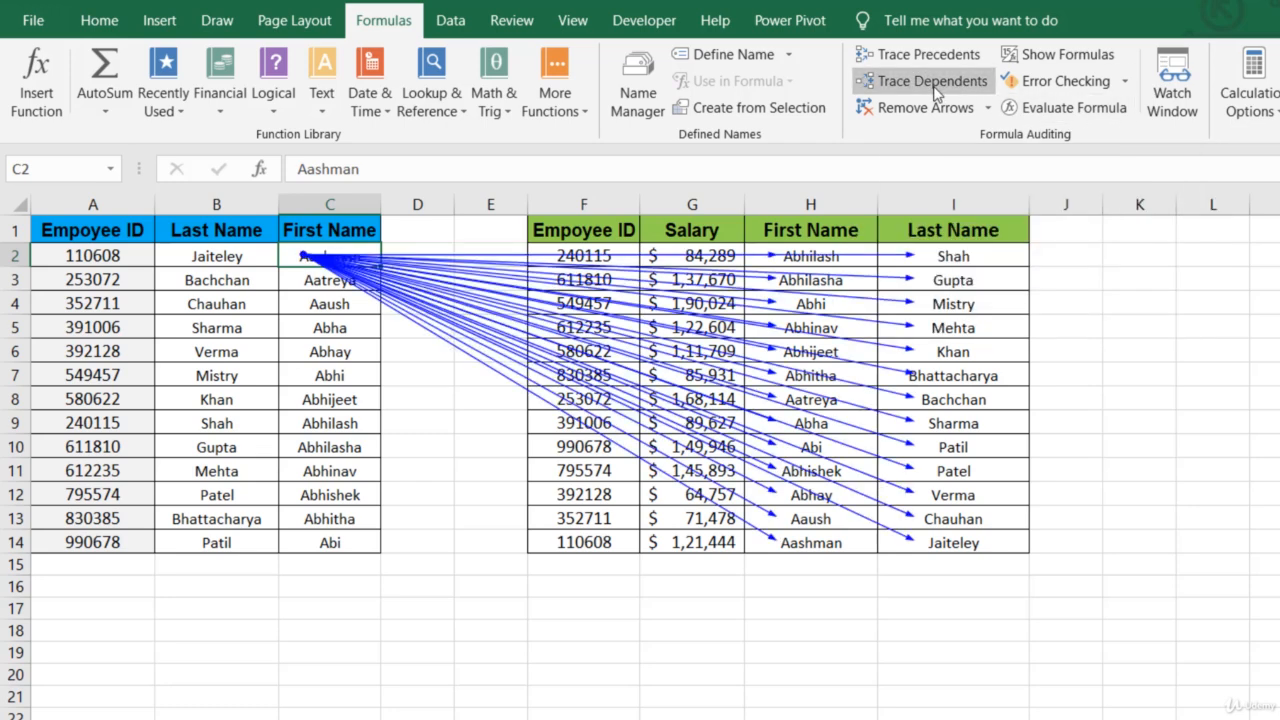
pyautogui.click(928, 110)
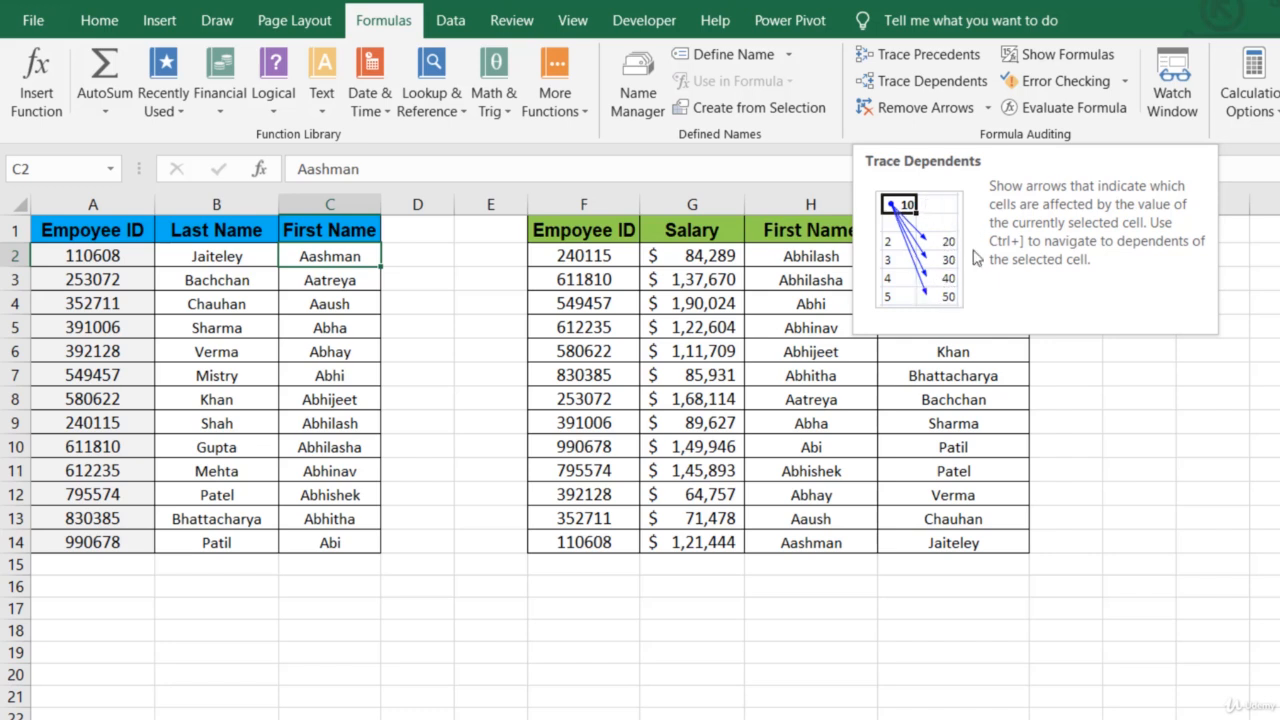
pyautogui.click(1168, 353)
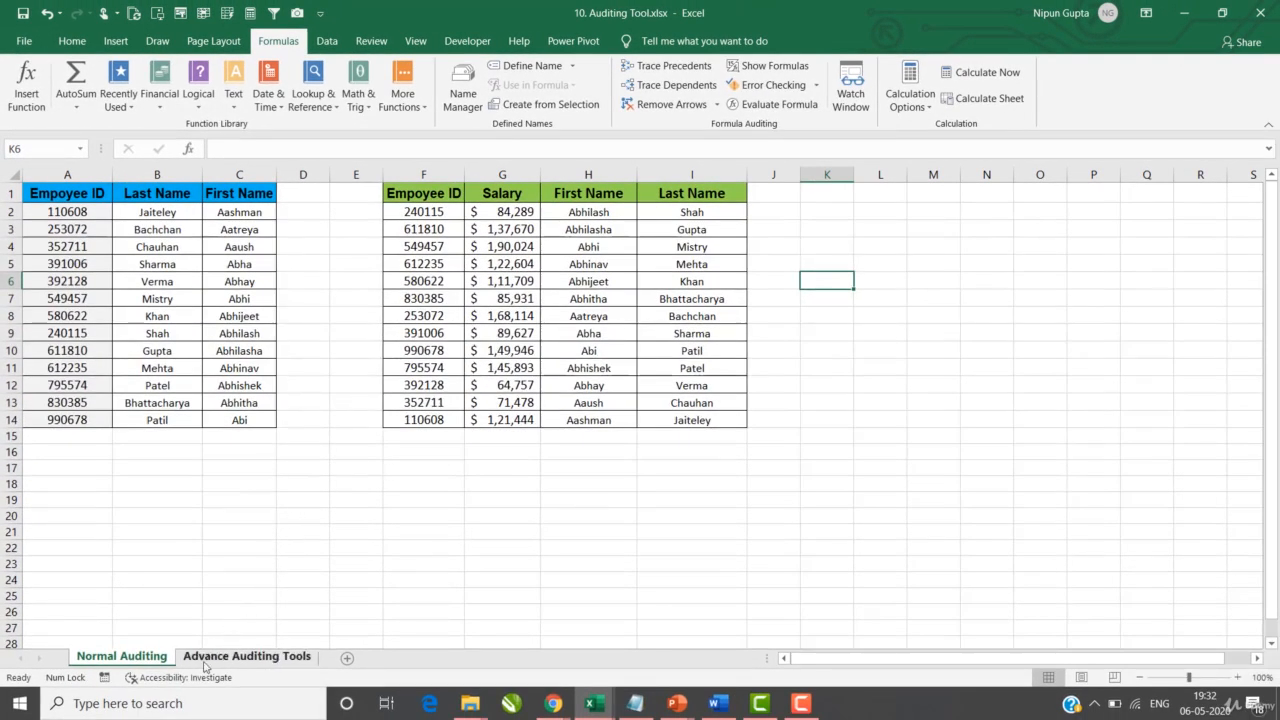
# - Switch to the Advance Auditing Tools sheet and try to trace the precedents of the loan term in A15
pyautogui.click(211, 657)
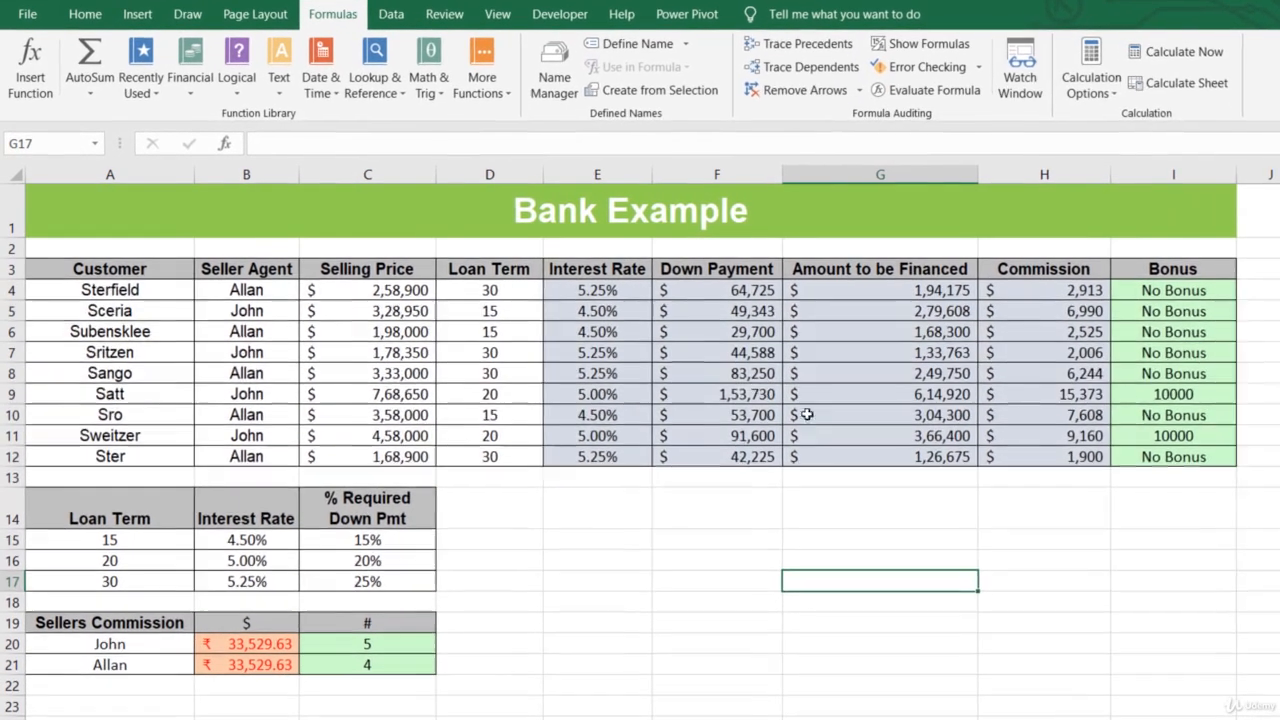
pyautogui.click(116, 502)
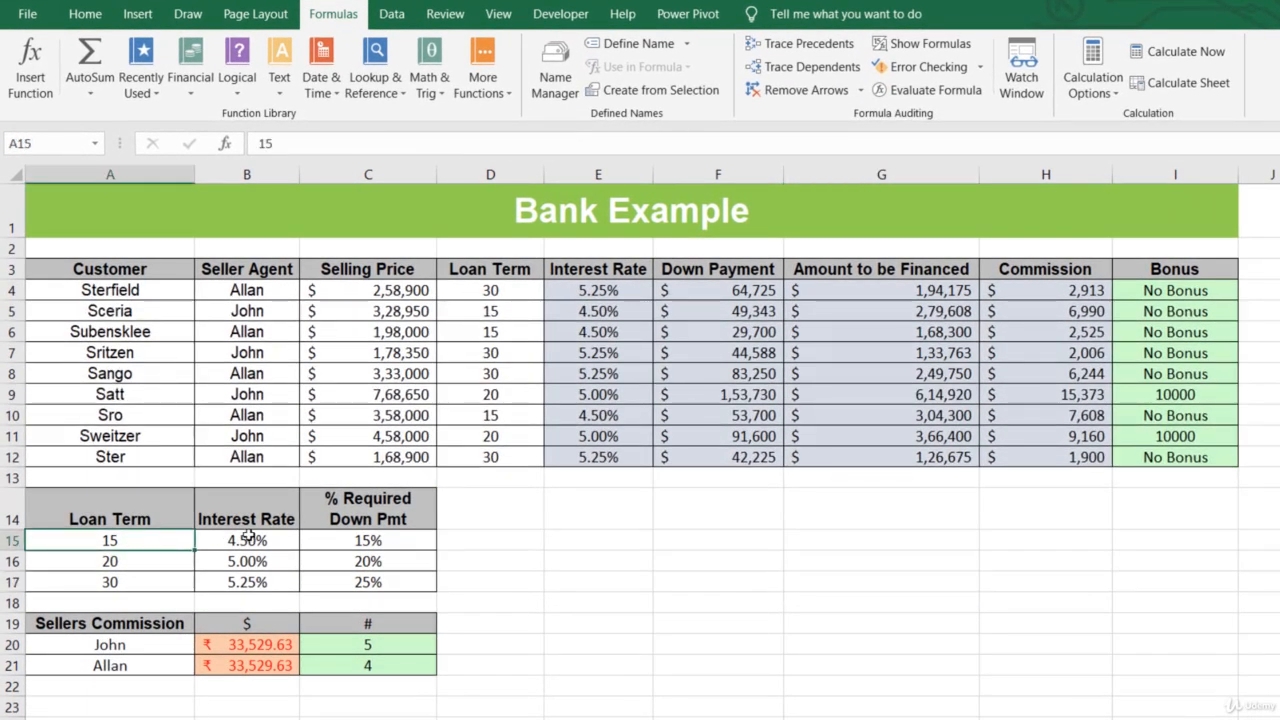
pyautogui.click(249, 540)
pyautogui.click(368, 540)
pyautogui.click(152, 538)
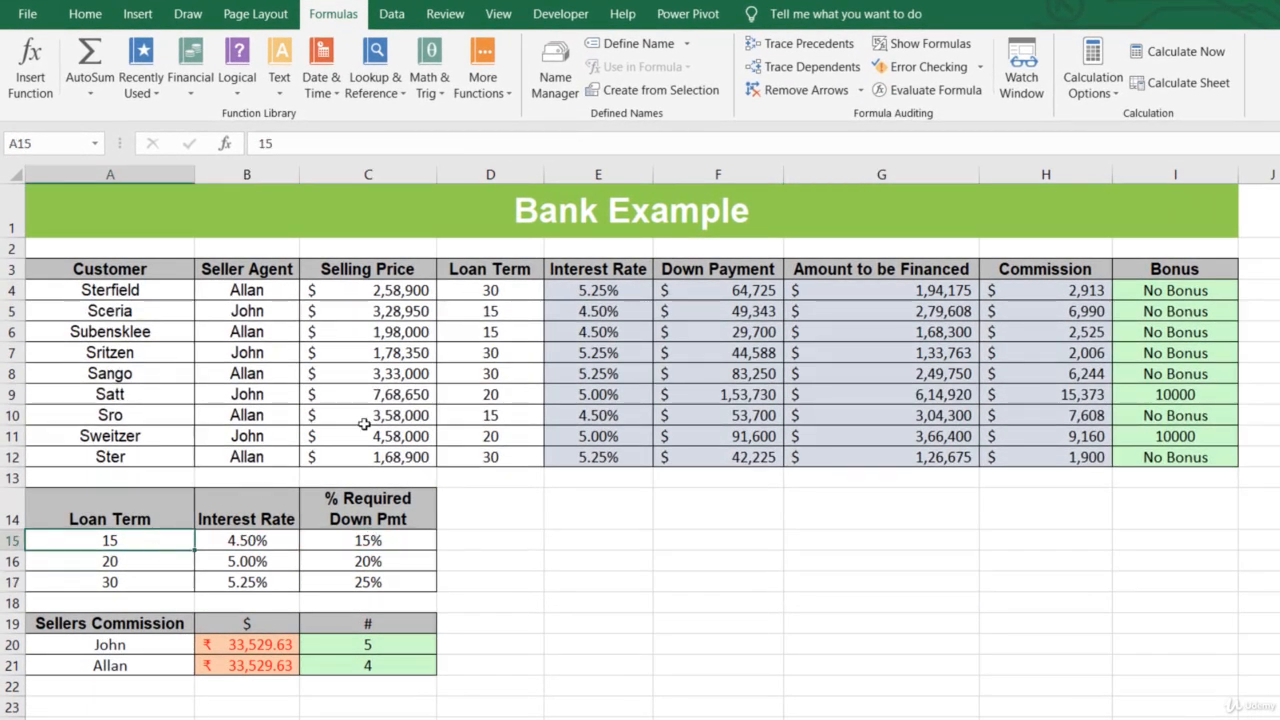
pyautogui.click(803, 43)
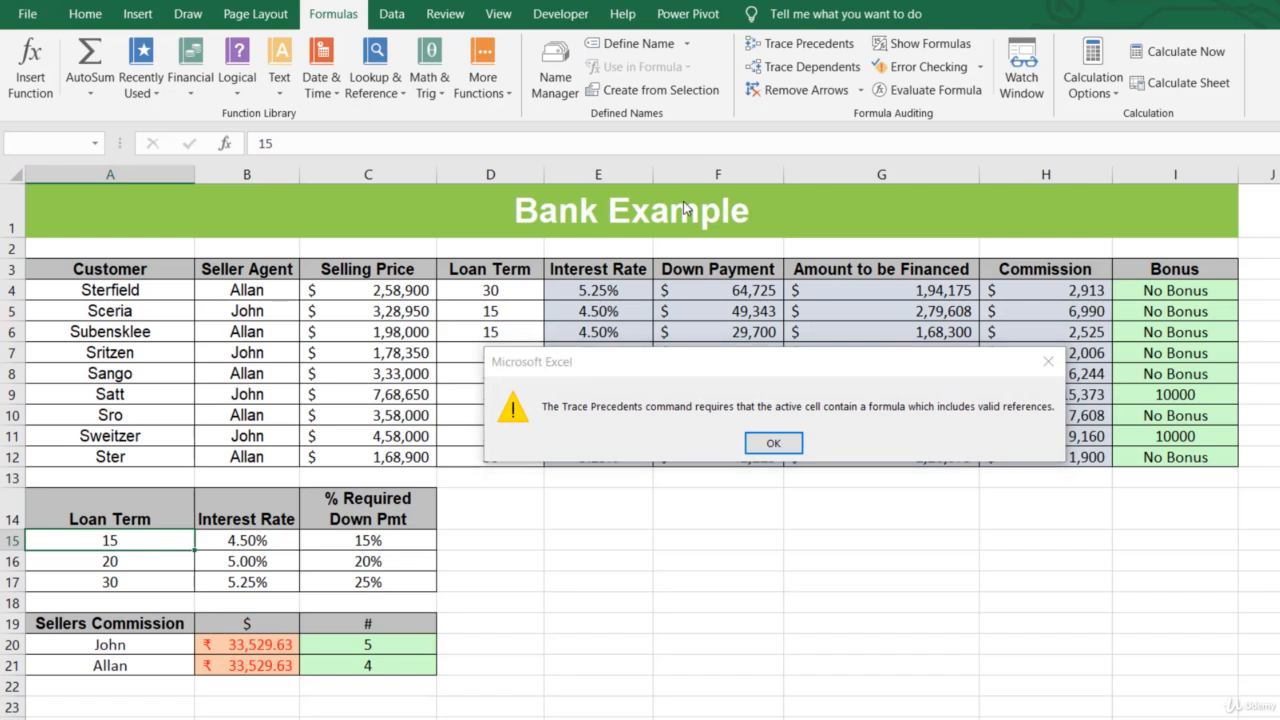
pyautogui.press('Return')
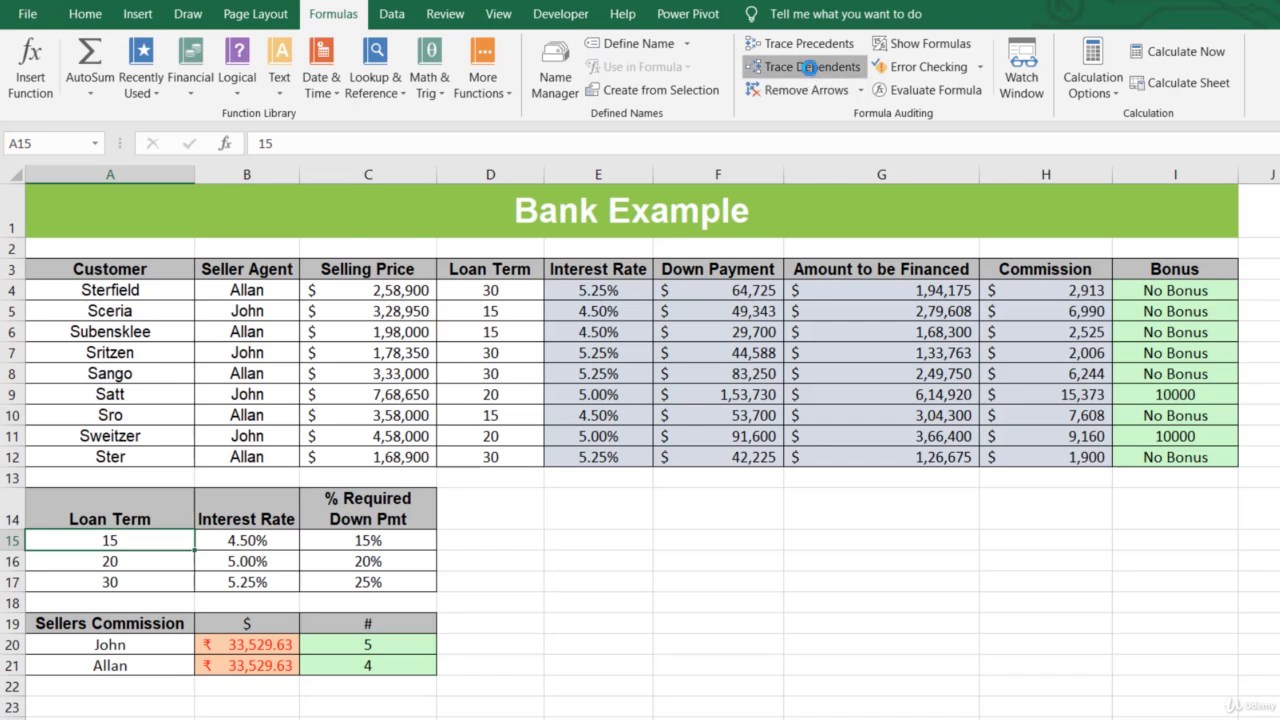
# - Trace the dependents of the loan term in A15 and remove the arrows
pyautogui.click(803, 66)
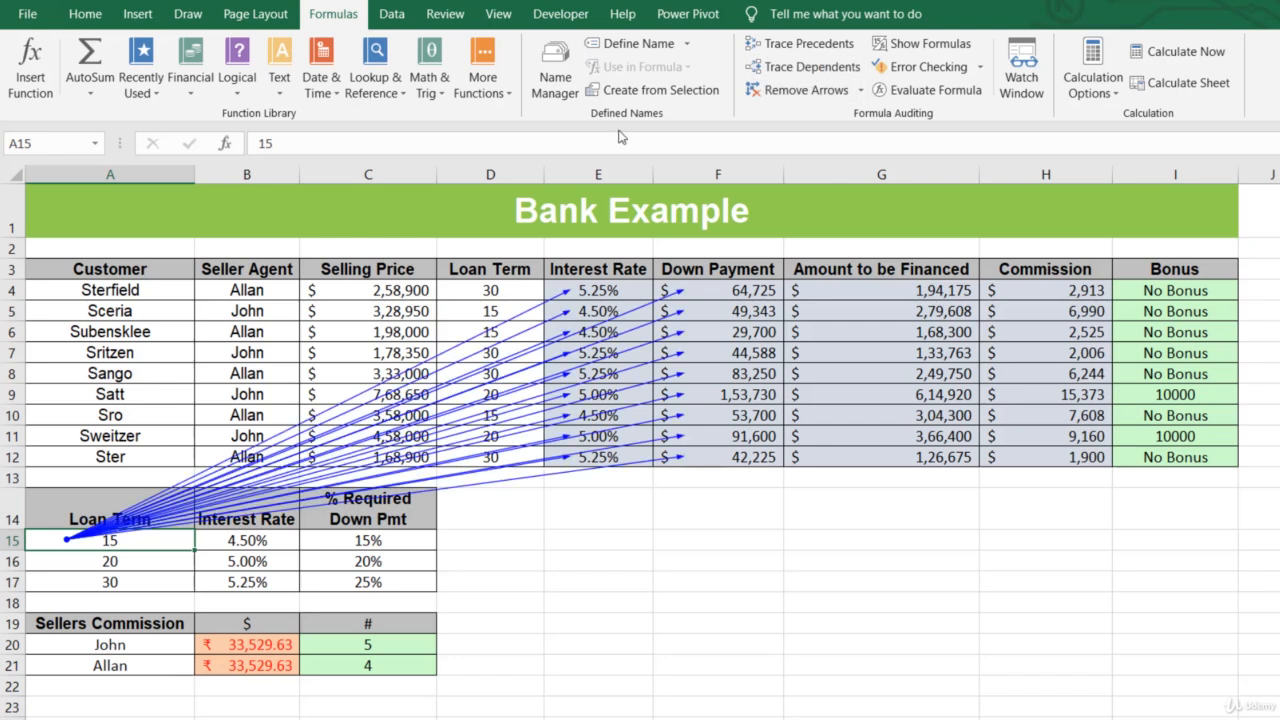
pyautogui.click(597, 272)
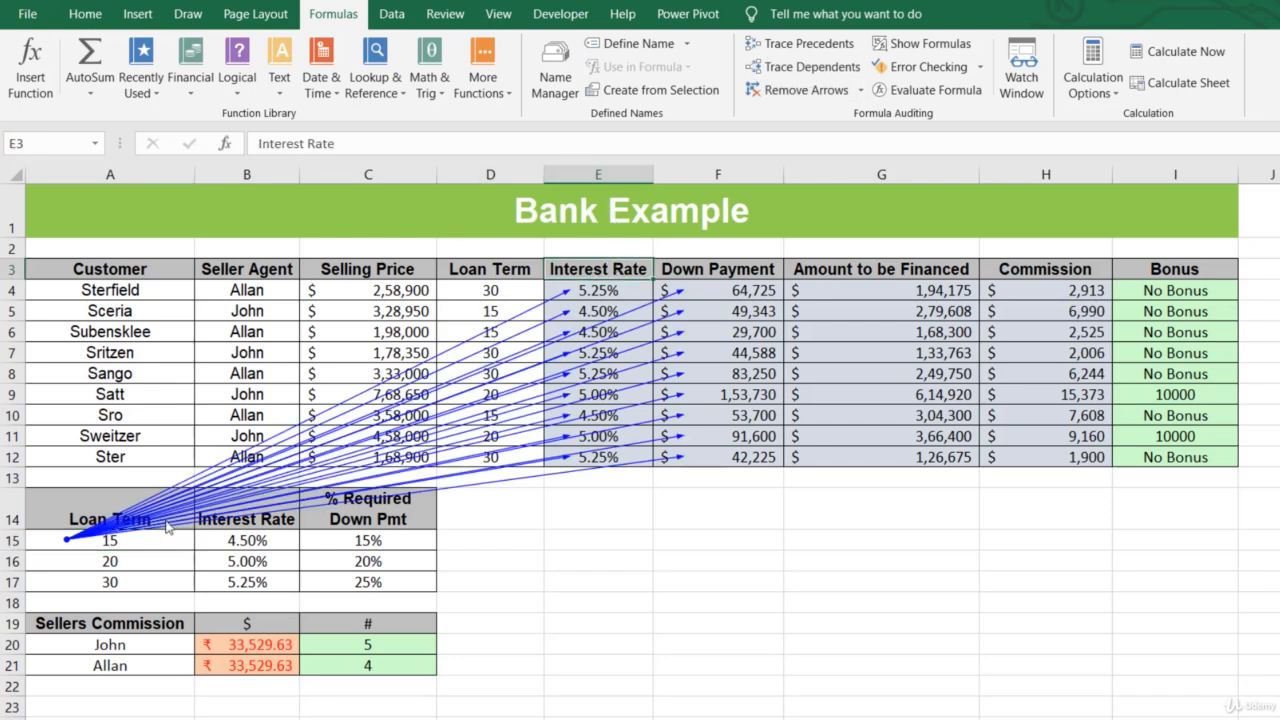
pyautogui.click(805, 92)
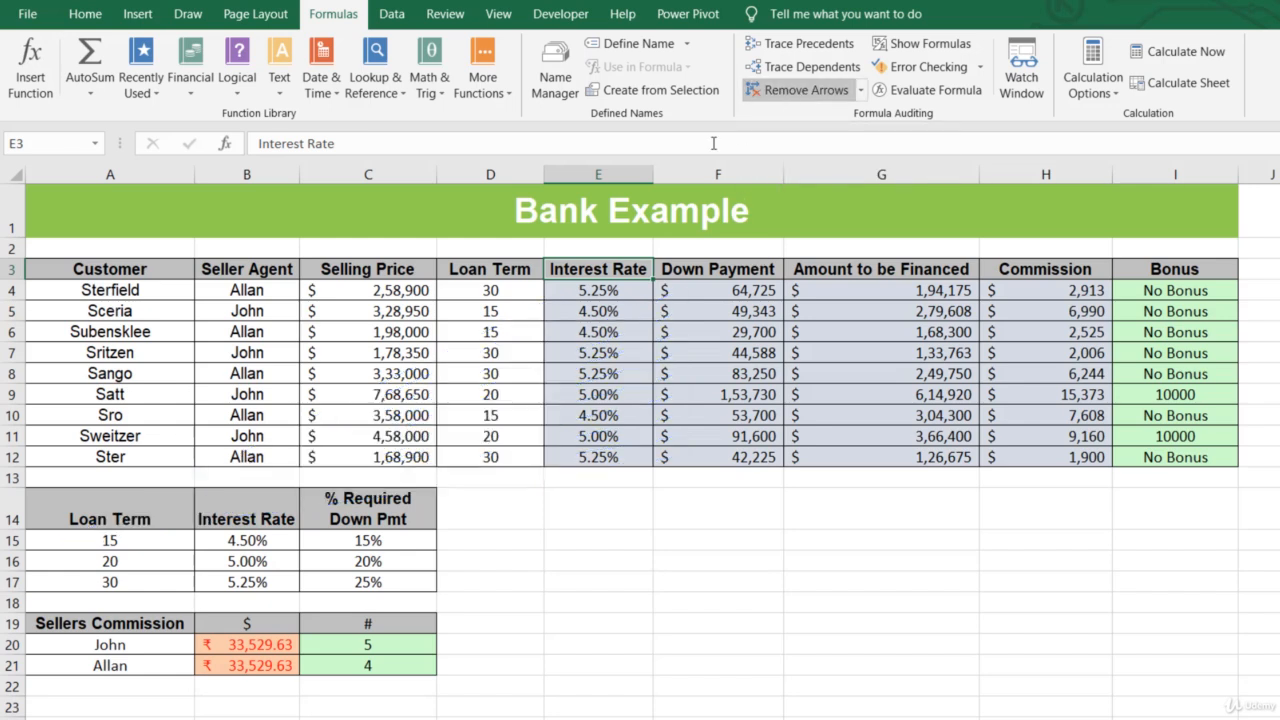
# - Trace the precedents of the interest rate formula in E4 and remove the arrows
pyautogui.click(617, 290)
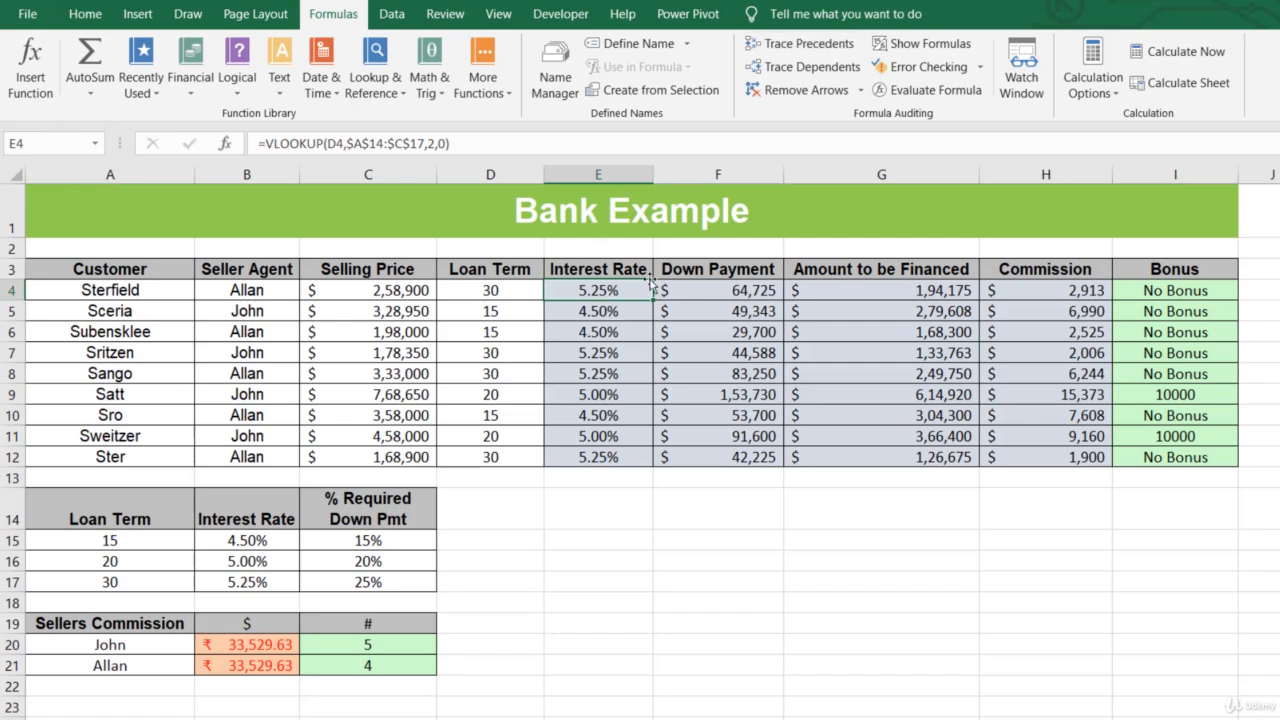
pyautogui.click(800, 50)
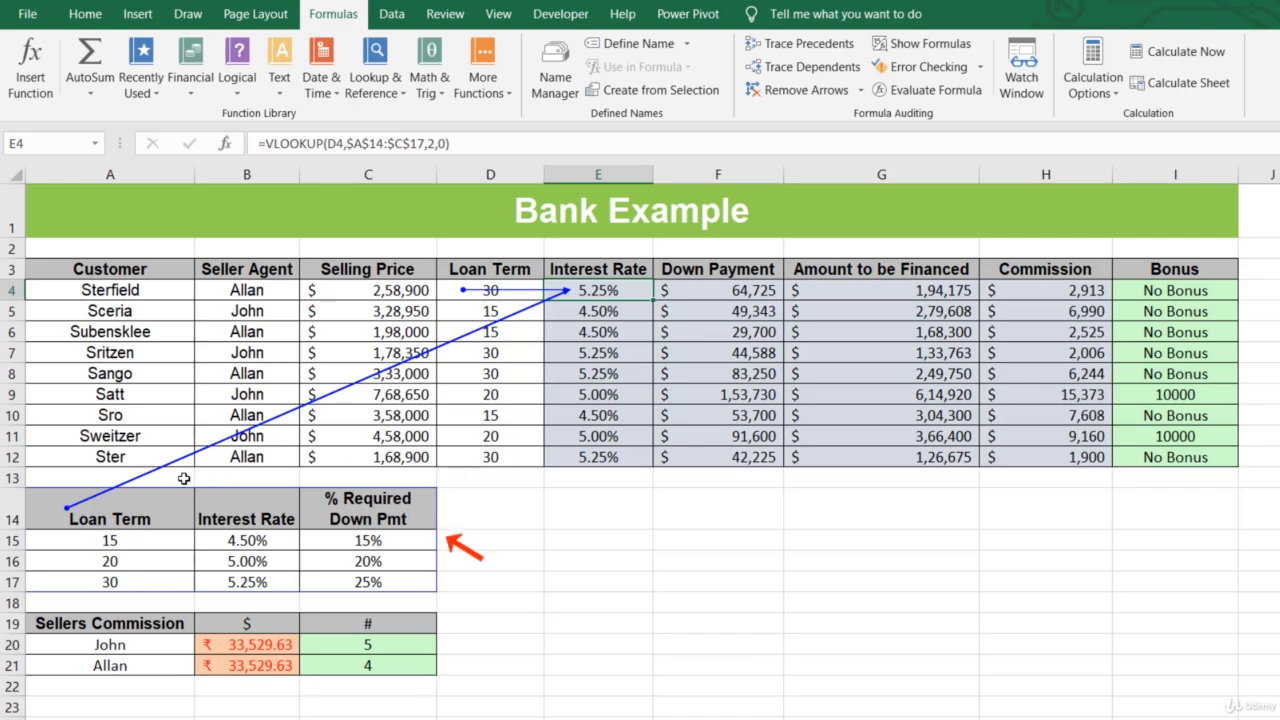
pyautogui.click(823, 97)
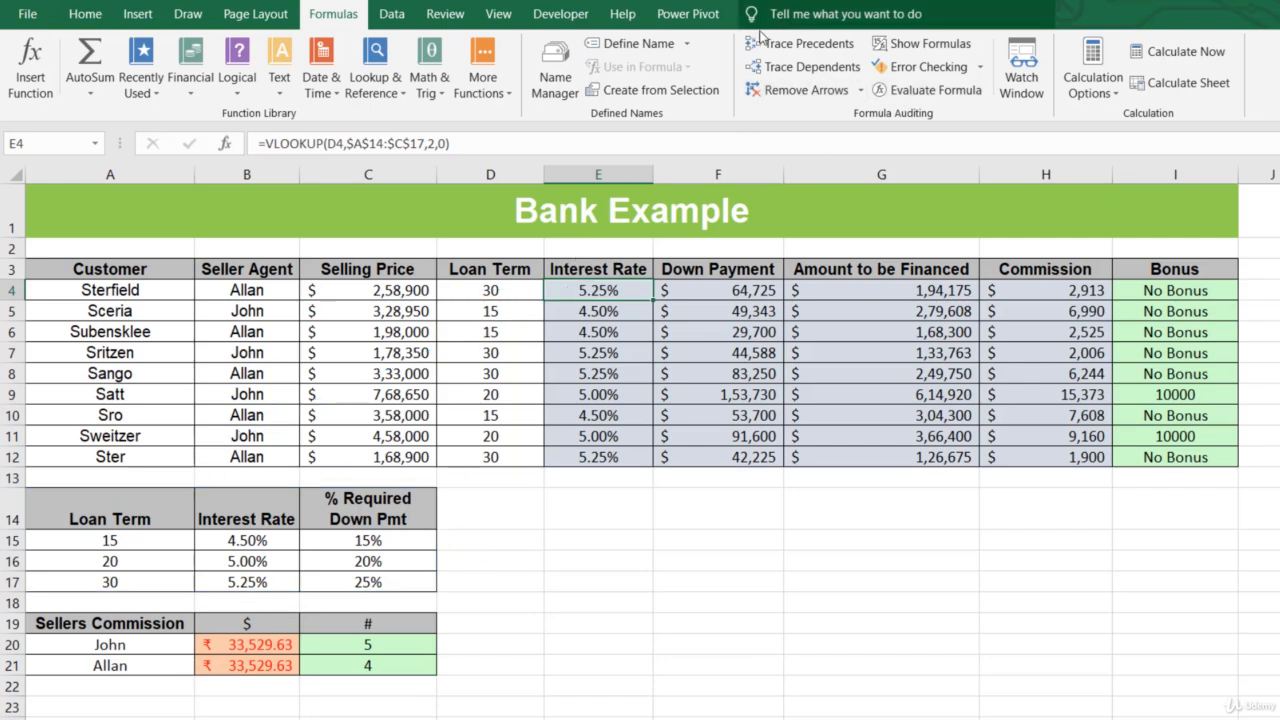
# - Trace both the precedents and dependents of E4, removing the precedent arrows first and the dependent arrows separately
pyautogui.click(810, 43)
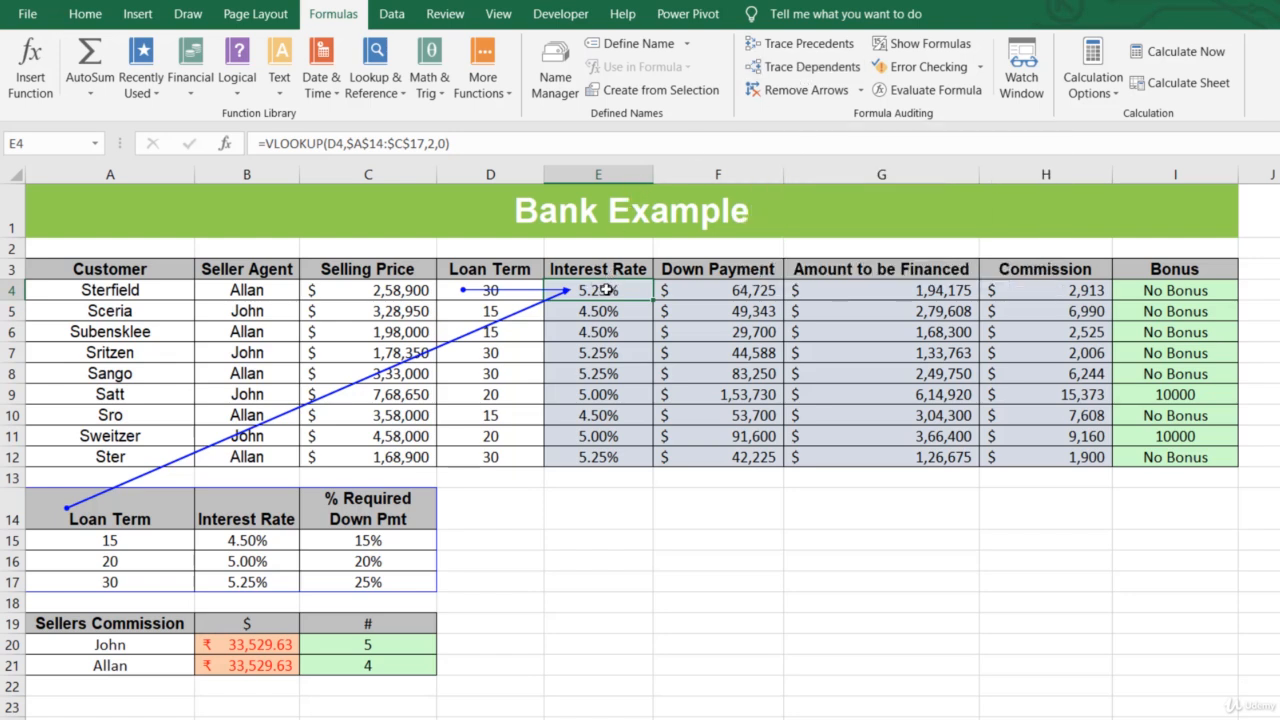
pyautogui.click(813, 68)
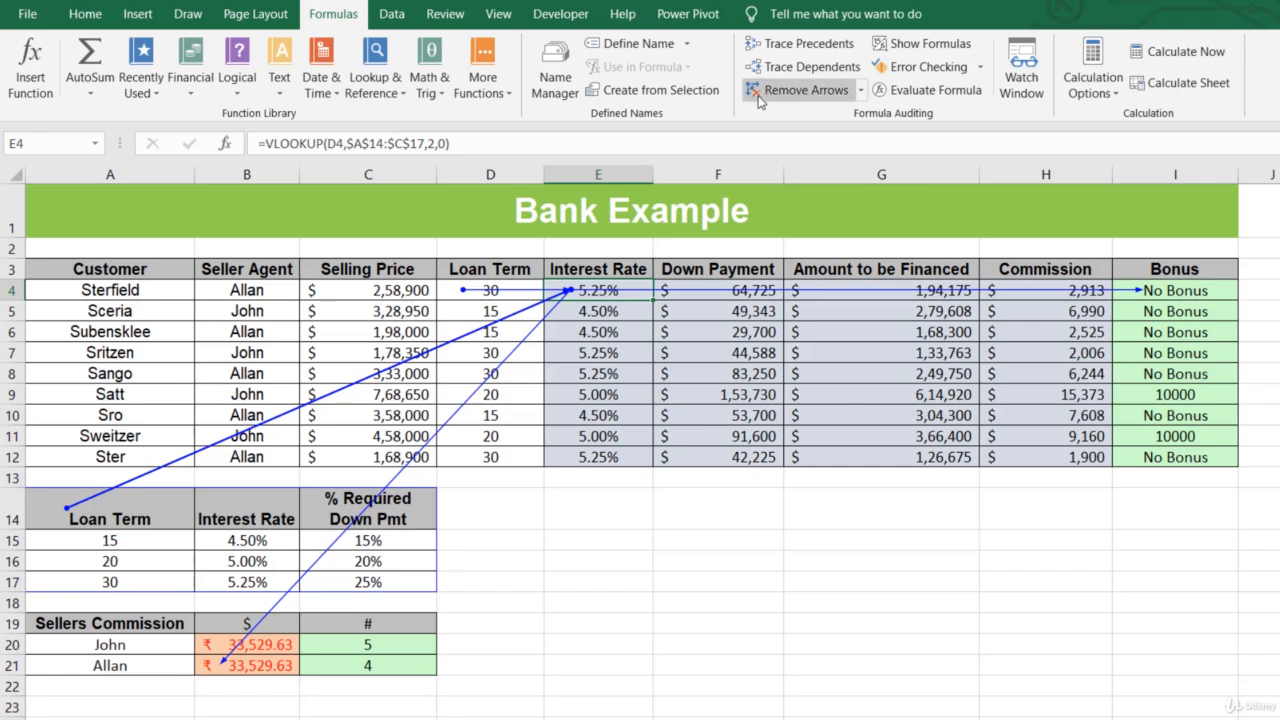
pyautogui.click(862, 92)
pyautogui.click(861, 91)
pyautogui.click(860, 91)
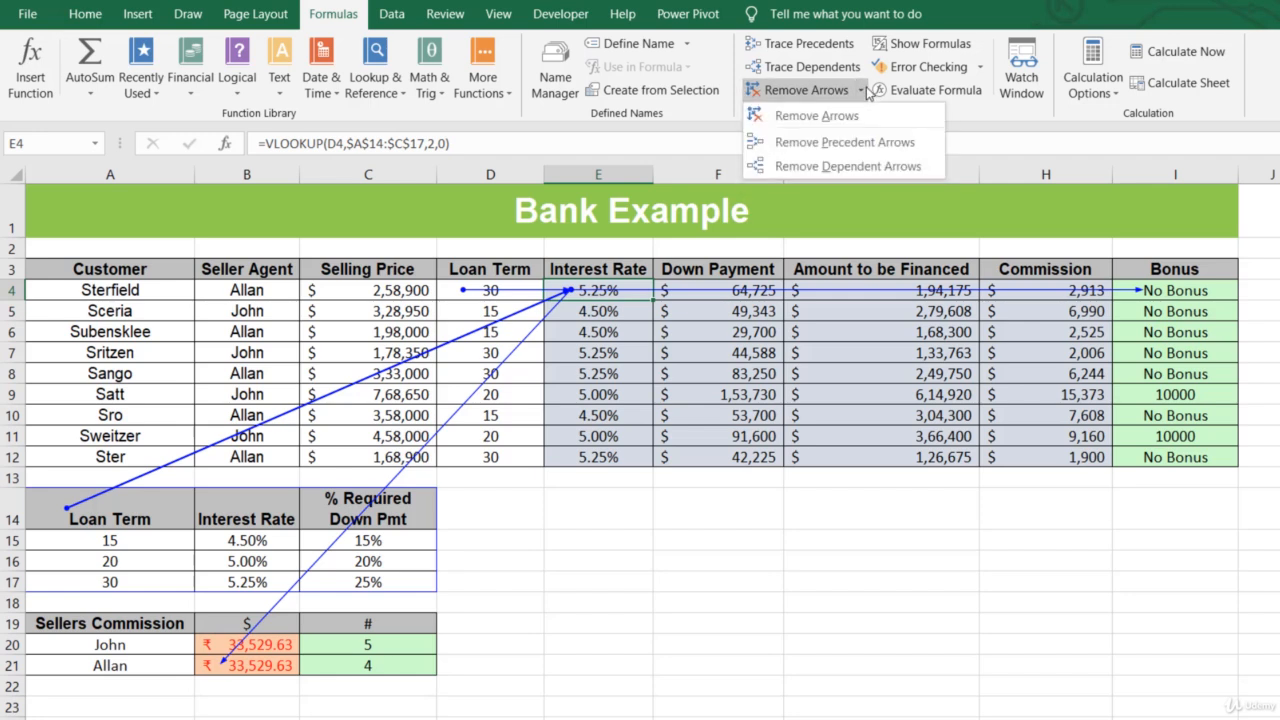
pyautogui.click(836, 143)
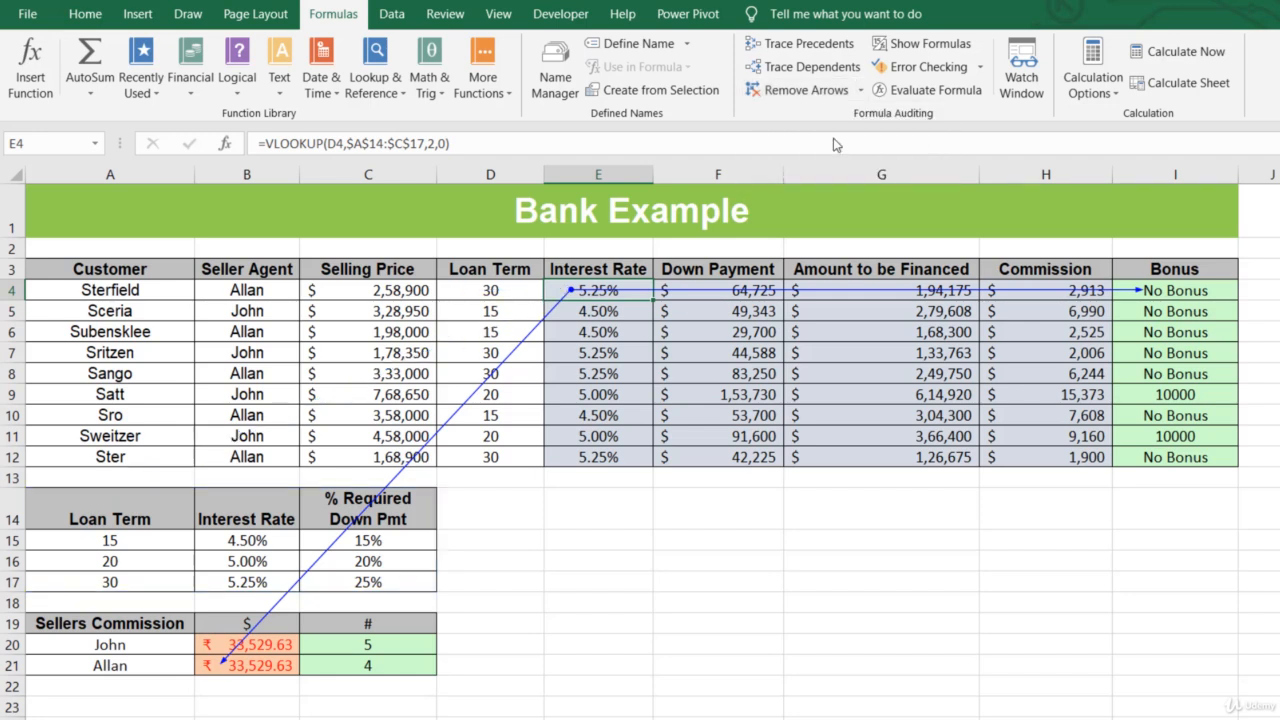
pyautogui.click(860, 90)
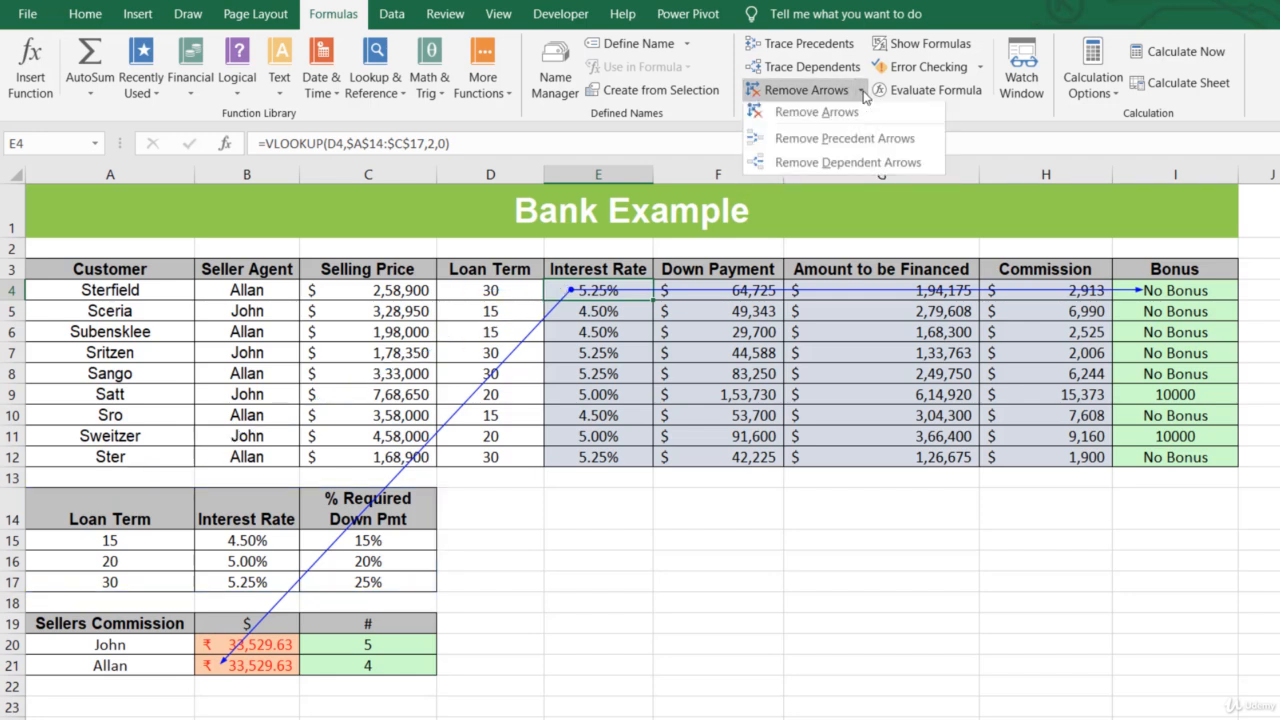
pyautogui.click(833, 165)
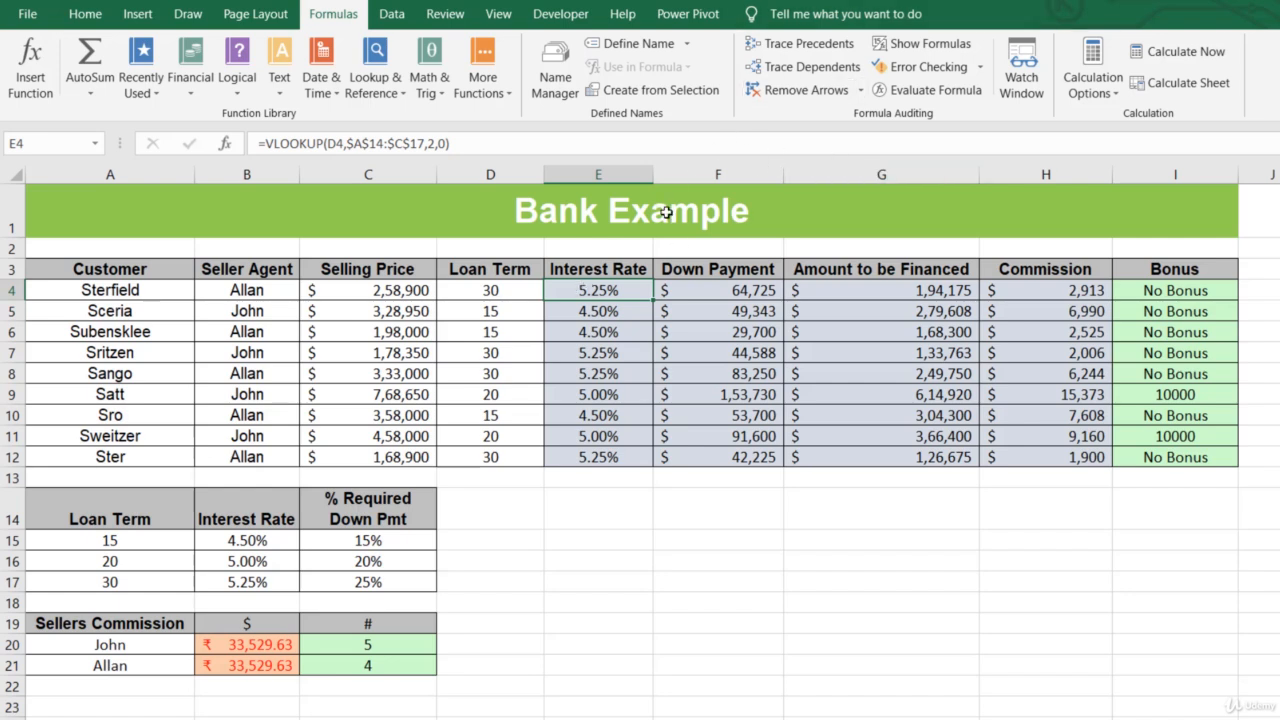
# - Trace two levels of dependents of the interest rate in E4 and remove all arrows
pyautogui.click(776, 70)
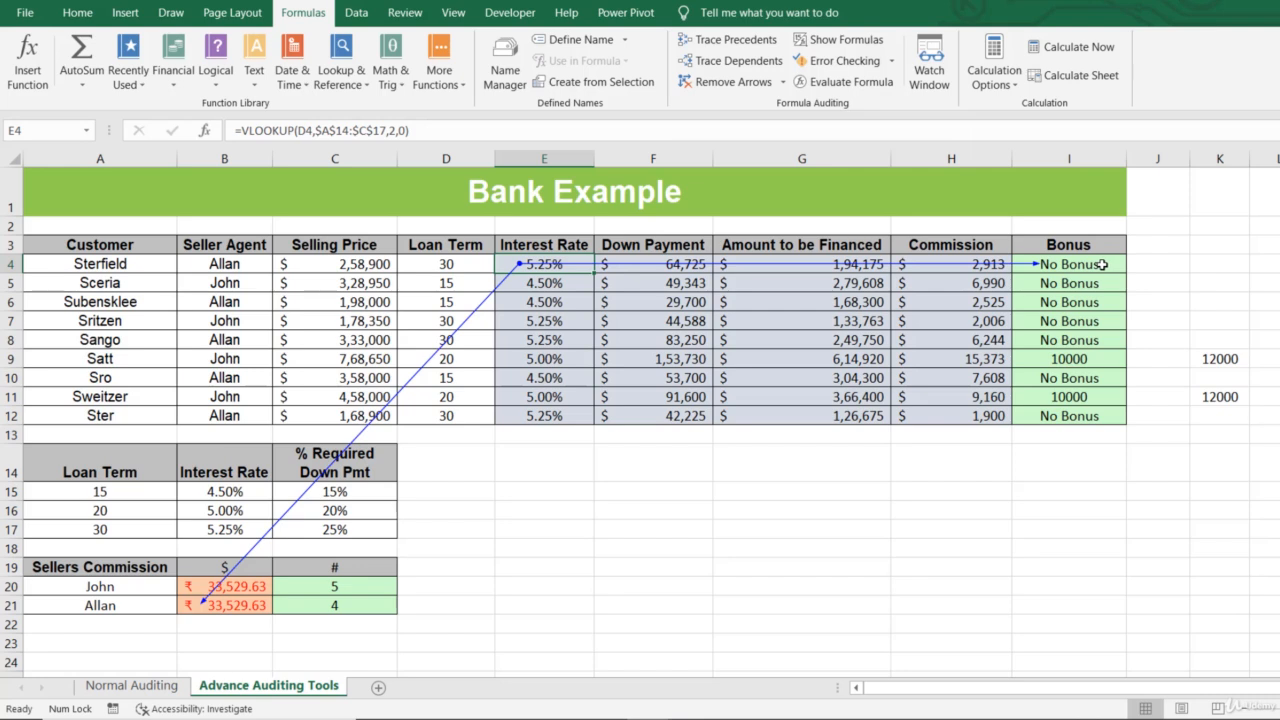
pyautogui.click(752, 66)
pyautogui.click(730, 82)
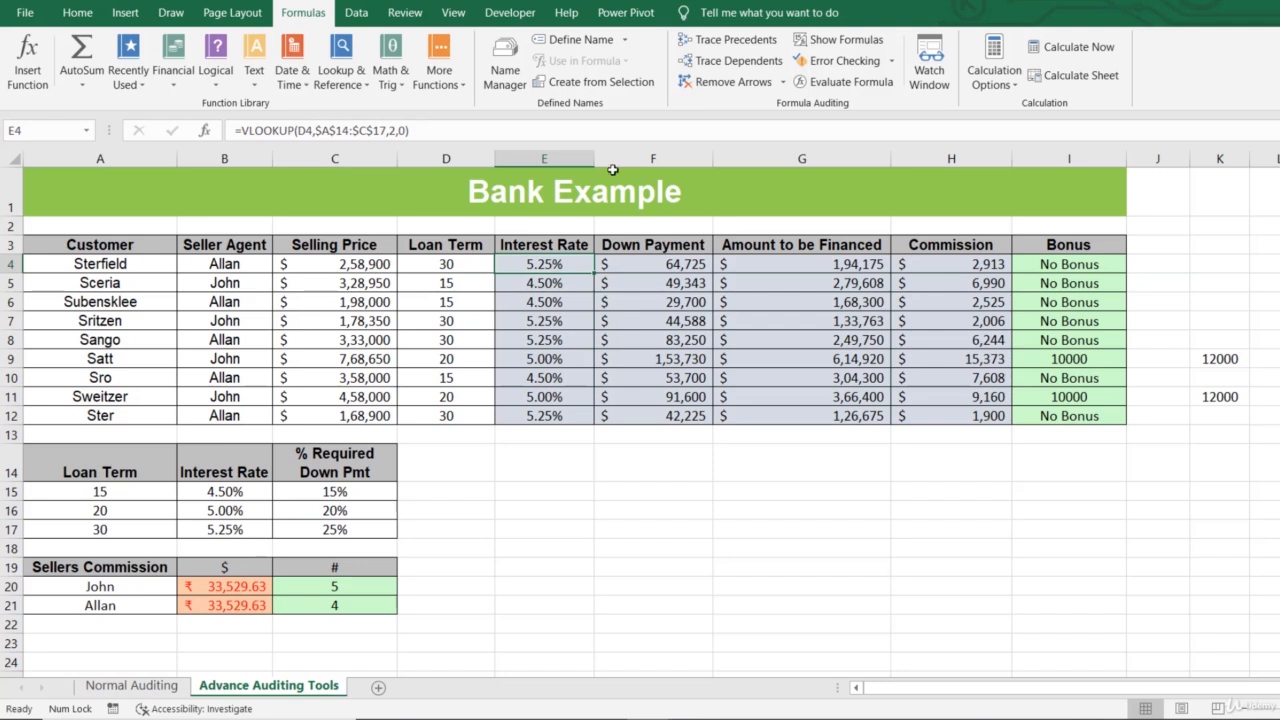
# - Trace E4's dependents level by level, check the formulas in I4 and K4, and remove the arrows
pyautogui.click(723, 62)
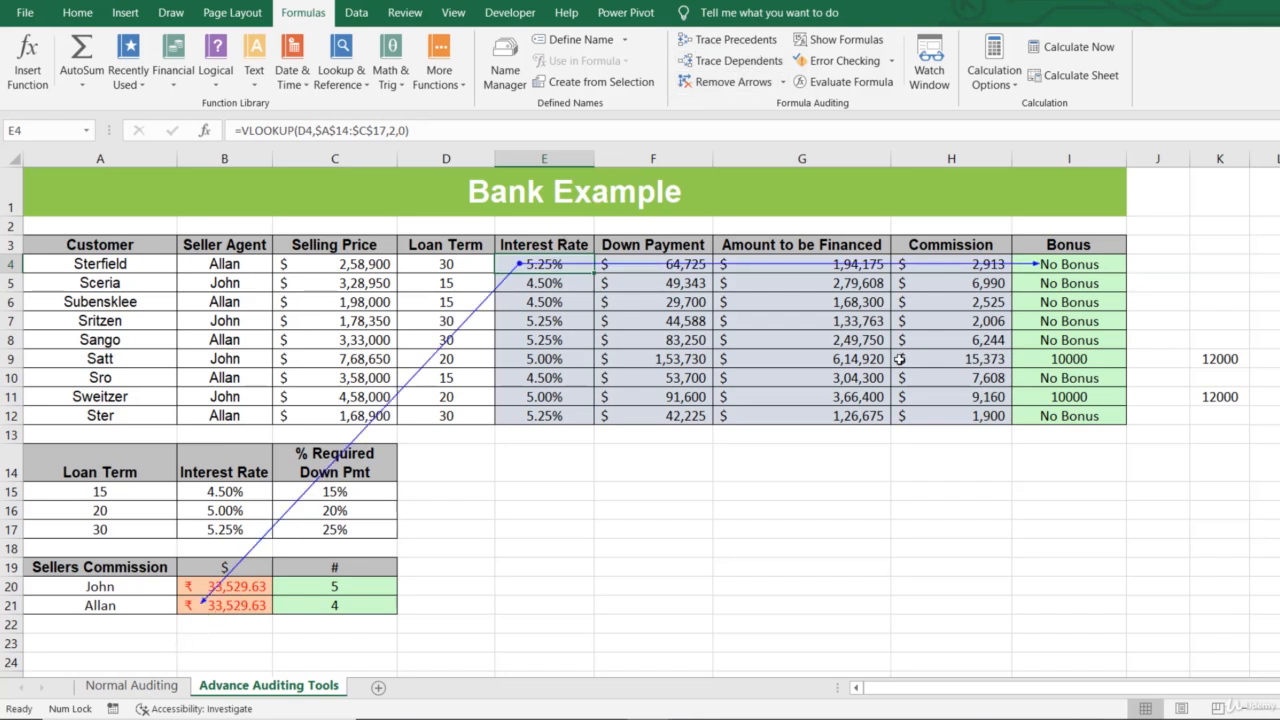
pyautogui.click(1105, 264)
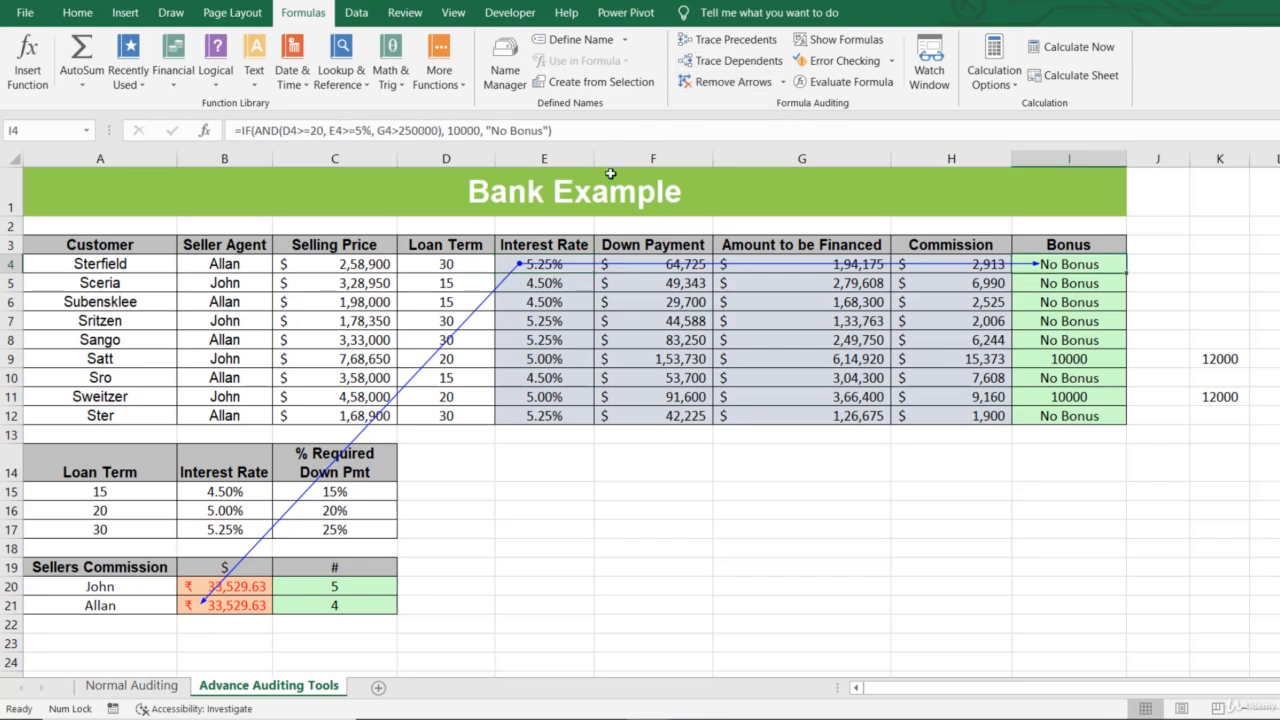
pyautogui.click(553, 263)
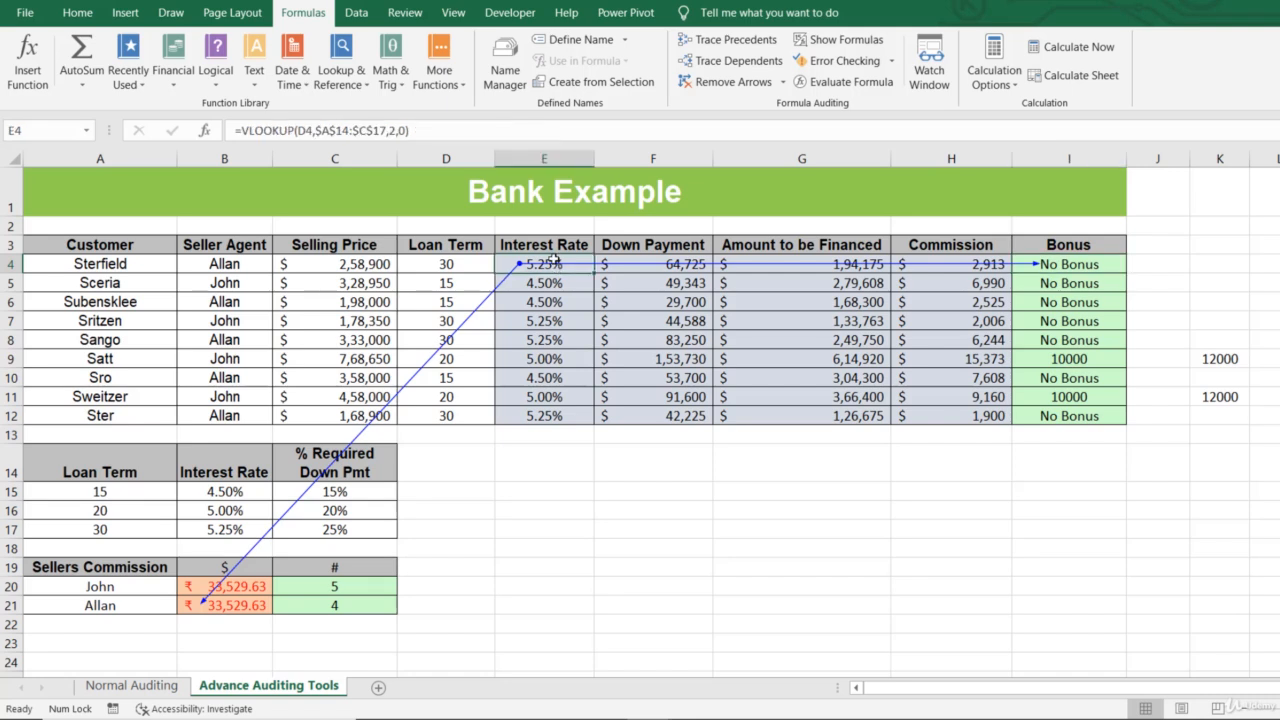
pyautogui.click(735, 60)
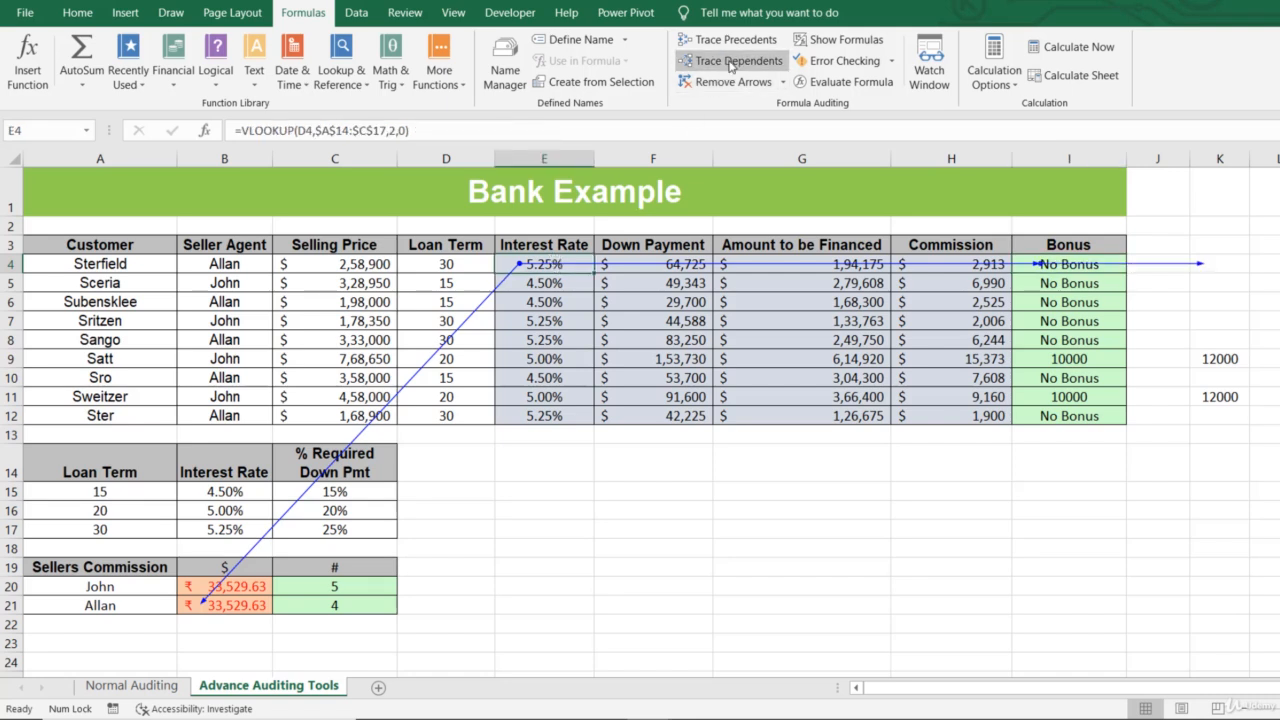
pyautogui.click(1235, 262)
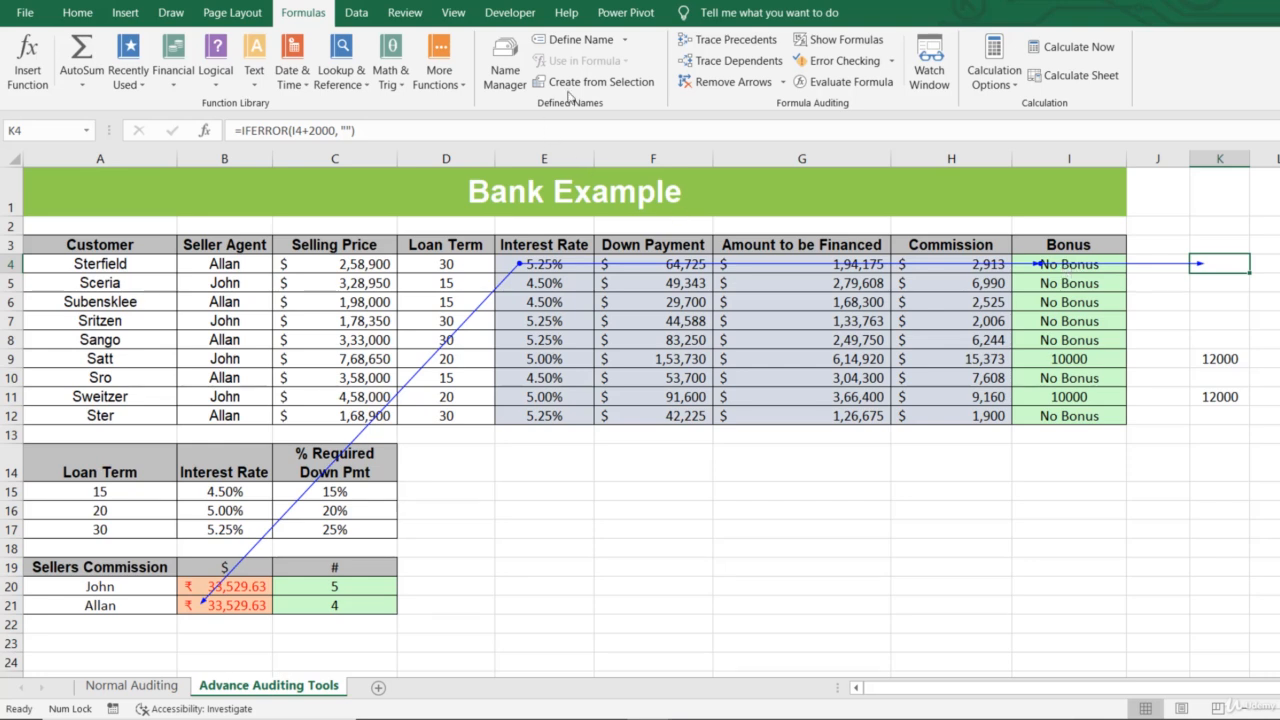
pyautogui.click(738, 81)
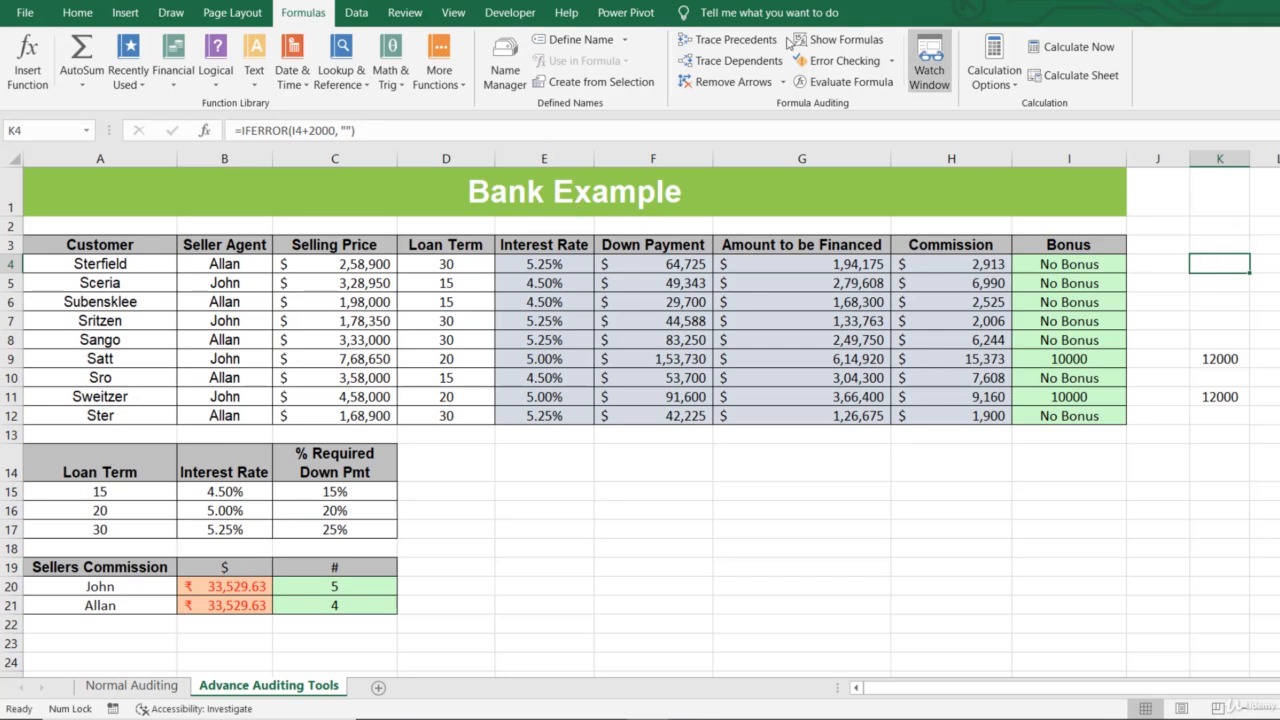
# - Trace three levels of precedents of K4, remove the arrows and select the empty cell G14
pyautogui.click(745, 40)
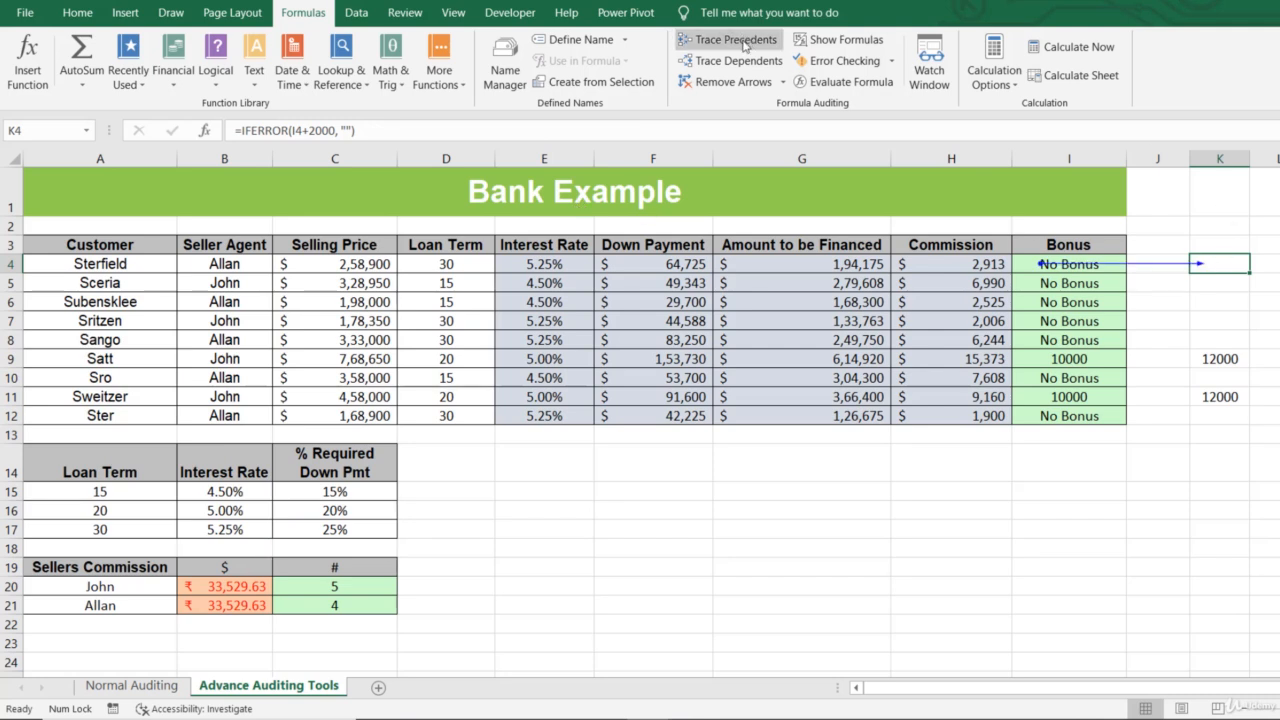
pyautogui.click(745, 46)
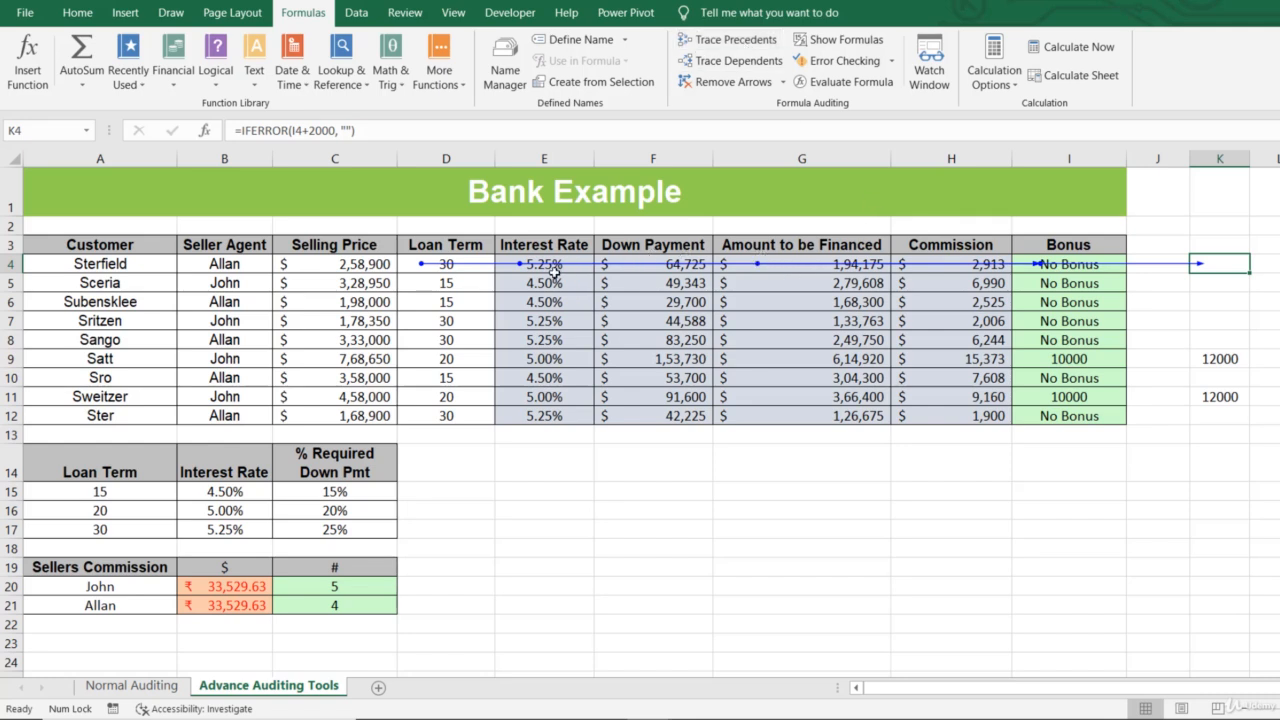
pyautogui.click(764, 40)
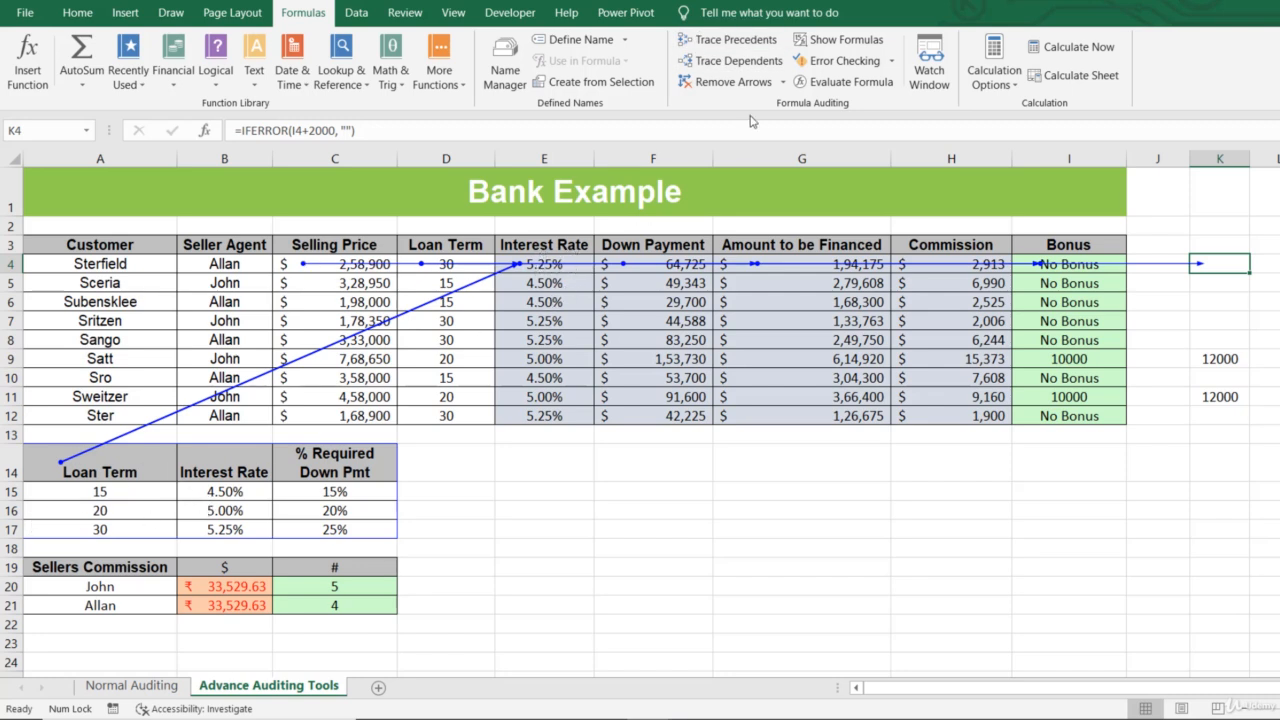
pyautogui.click(731, 85)
pyautogui.click(748, 463)
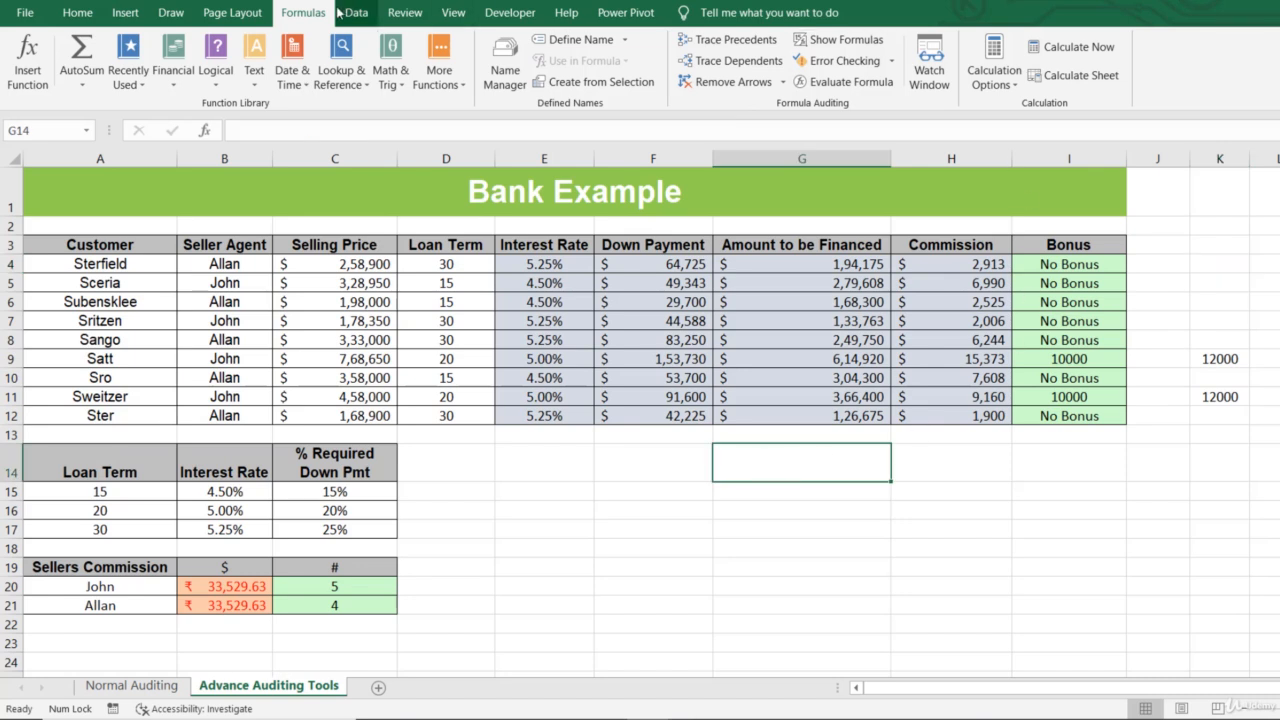
pyautogui.click(77, 12)
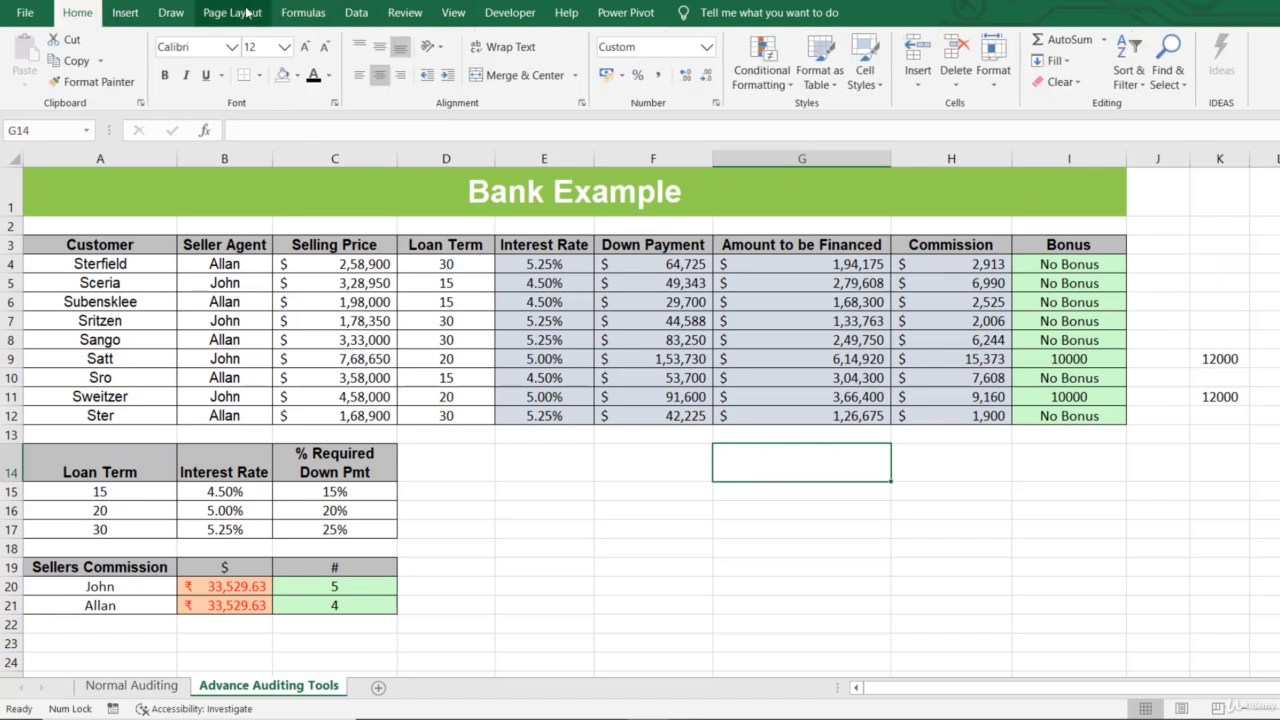